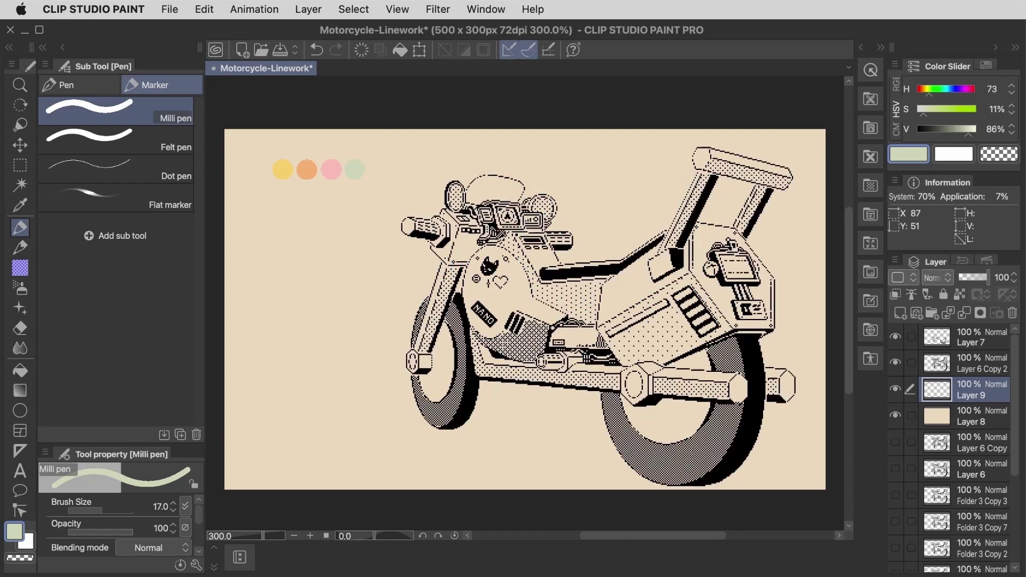
Show the Intermediate Color palette and load its four corners with the yellow, orange, pink and green swatch colors from the canvas
{"action": "left_click", "coordinate": [485, 9]}
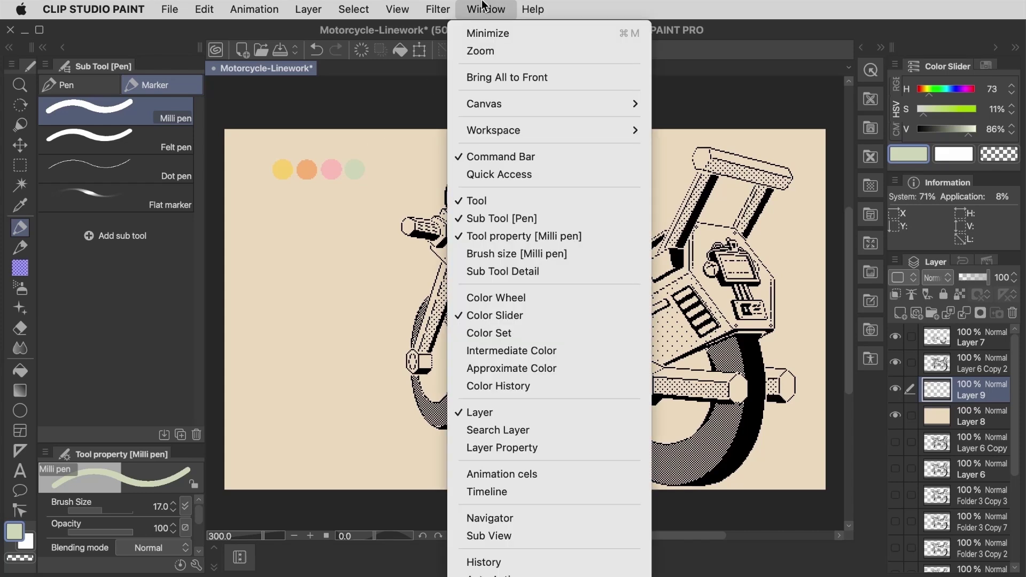
{"action": "left_click", "coordinate": [571, 350]}
{"action": "key", "text": "i"}
{"action": "left_click", "coordinate": [286, 171]}
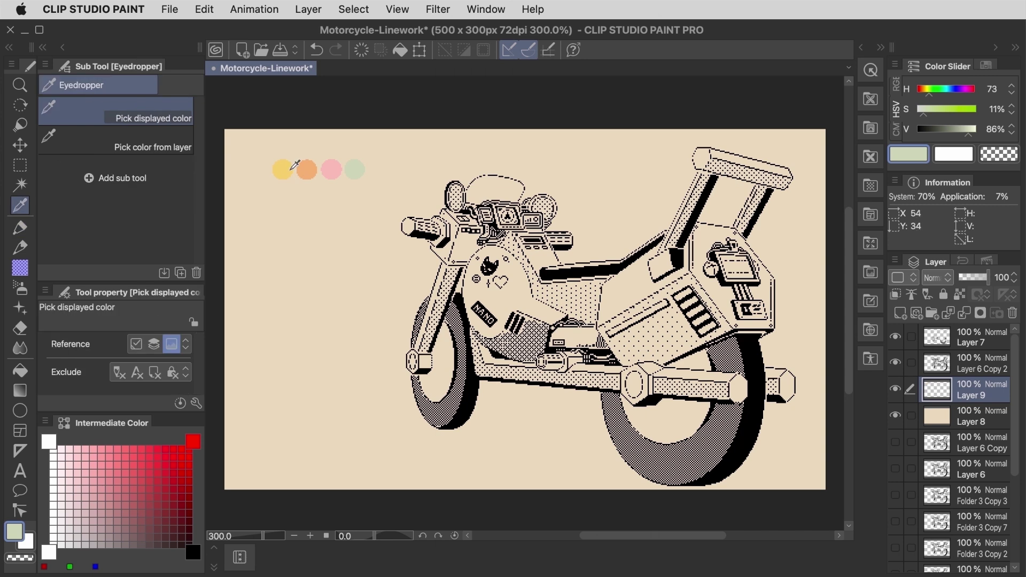
{"action": "left_click", "coordinate": [54, 440]}
{"action": "left_click", "coordinate": [306, 170]}
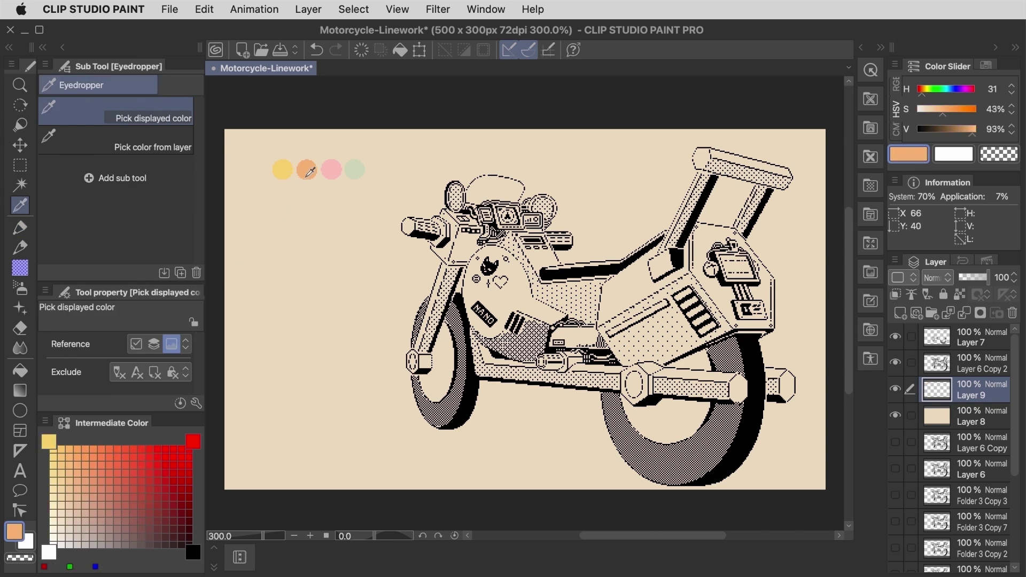
{"action": "left_click", "coordinate": [334, 168]}
{"action": "left_click", "coordinate": [192, 442]}
{"action": "left_click", "coordinate": [354, 170]}
{"action": "left_click", "coordinate": [196, 548]}
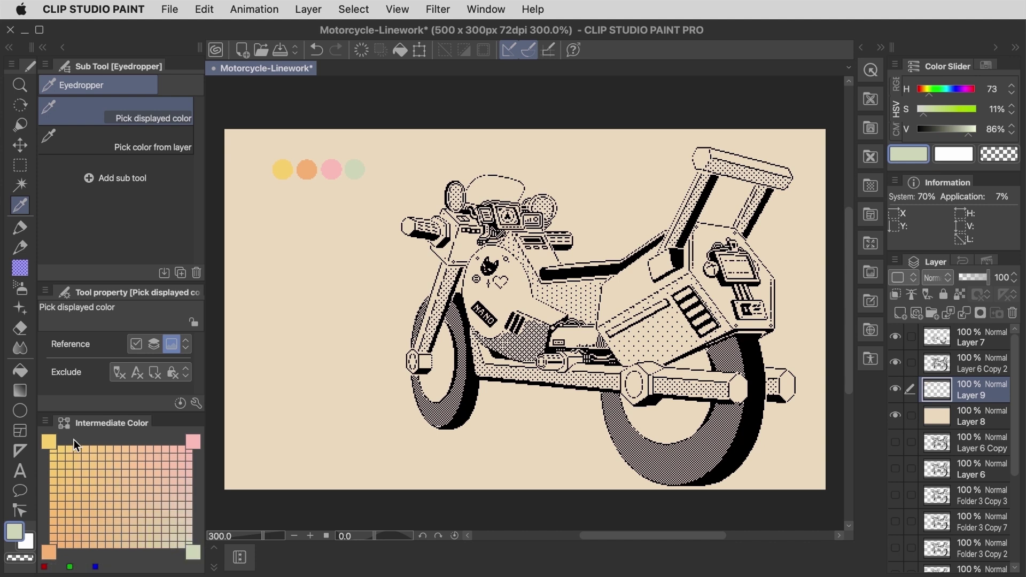
Try small and medium tiles for the Intermediate Color palette and settle on Large tiles (15 pt)
{"action": "left_click", "coordinate": [47, 421]}
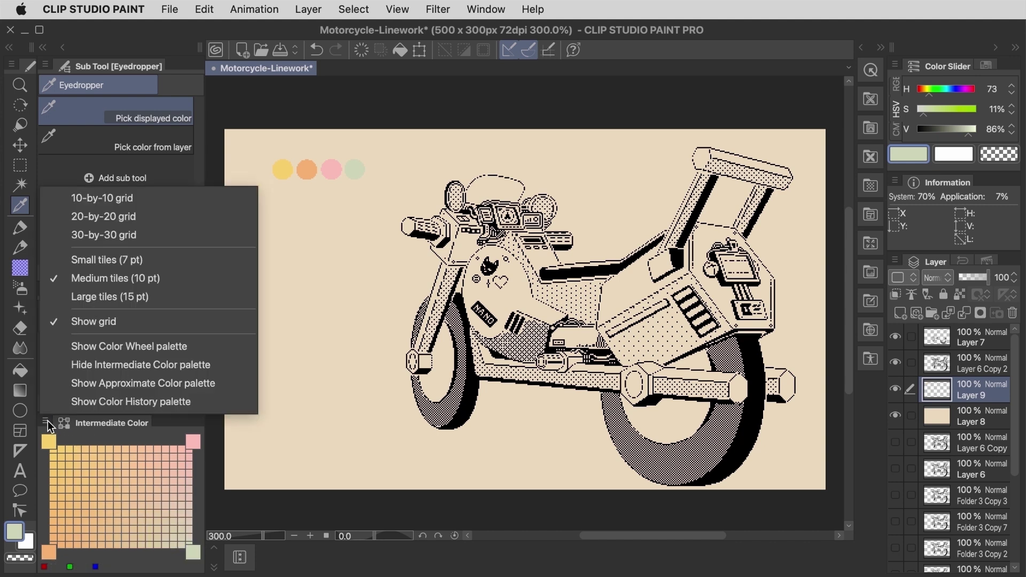
{"action": "left_click", "coordinate": [109, 262]}
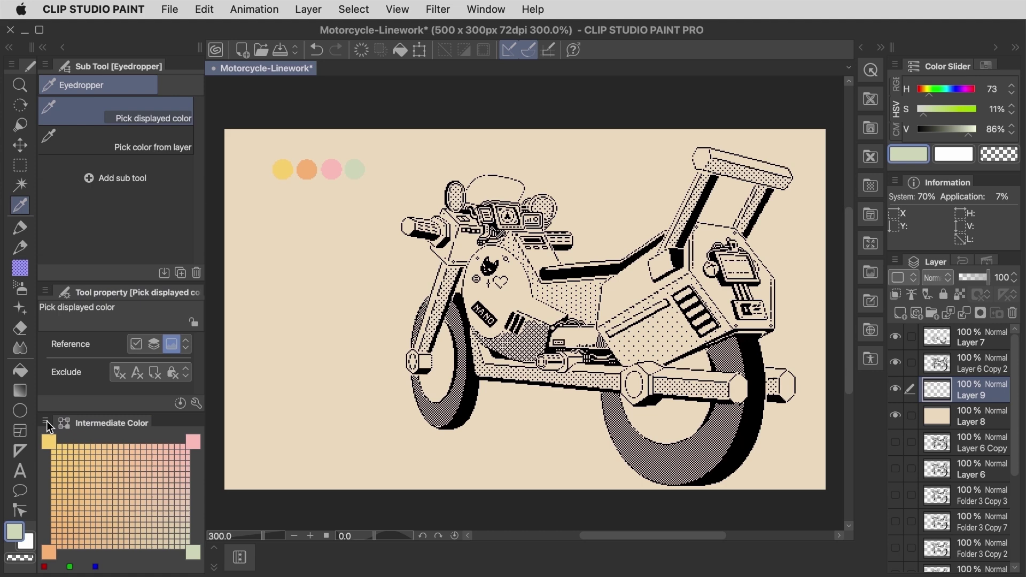
{"action": "left_click", "coordinate": [46, 421]}
{"action": "left_click", "coordinate": [128, 279]}
{"action": "left_click", "coordinate": [47, 421]}
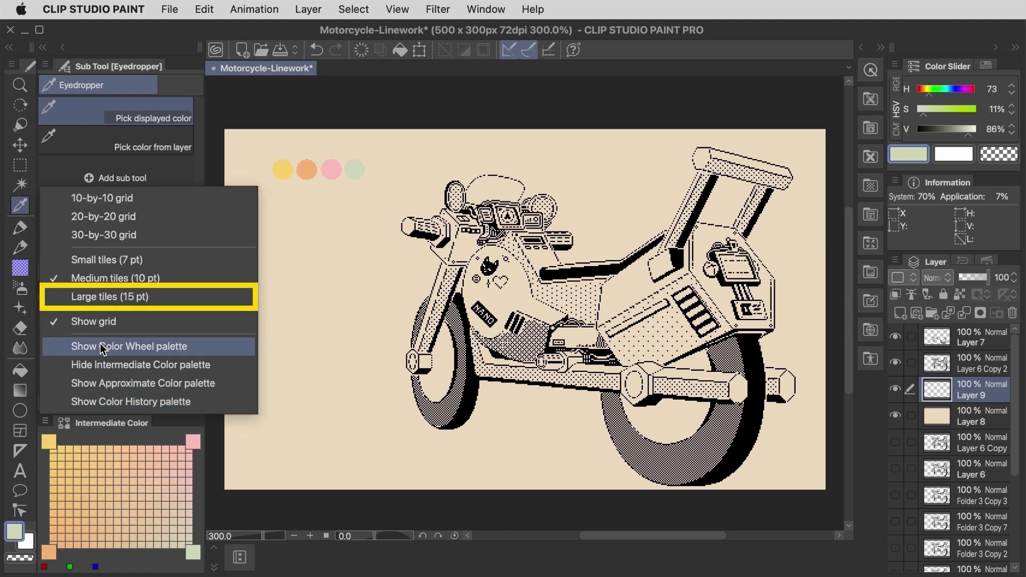
{"action": "left_click", "coordinate": [136, 301]}
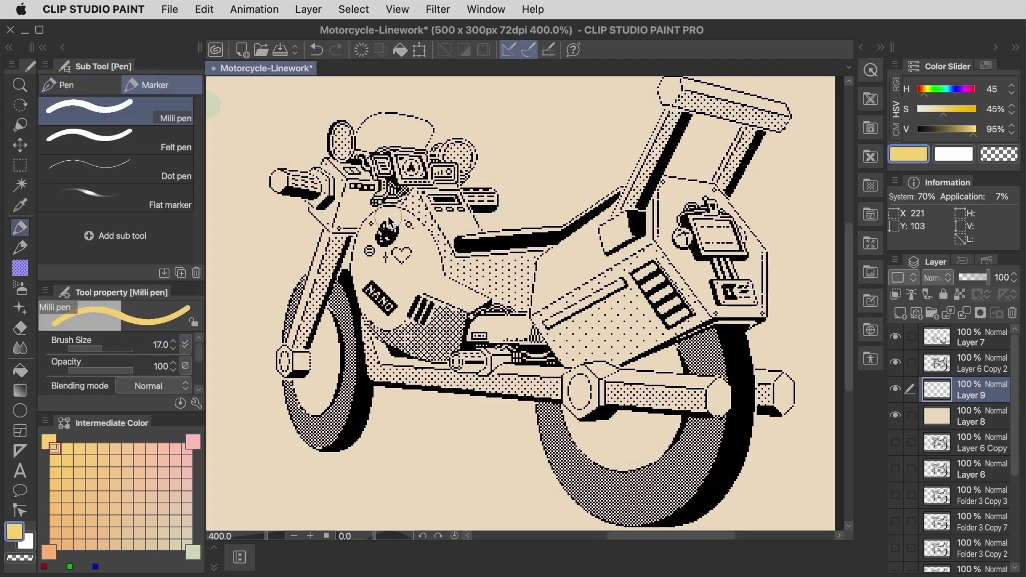
Paint the tank, the rear case's upper panel, the front cowl edge and the engine block yellow, reducing the Milli pen size to 8
{"action": "mouse_move", "coordinate": [395, 216]}
{"action": "left_mouse_down"}
{"action": "mouse_move", "coordinate": [368, 254]}
{"action": "mouse_move", "coordinate": [396, 315]}
{"action": "mouse_move", "coordinate": [449, 287]}
{"action": "mouse_move", "coordinate": [469, 297]}
{"action": "mouse_move", "coordinate": [438, 285]}
{"action": "mouse_move", "coordinate": [398, 219]}
{"action": "mouse_move", "coordinate": [404, 256]}
{"action": "left_mouse_up"}
{"action": "key", "text": "["}
{"action": "key", "text": "["}
{"action": "key", "text": "["}
{"action": "key", "text": "["}
{"action": "mouse_move", "coordinate": [550, 262]}
{"action": "left_mouse_down"}
{"action": "mouse_move", "coordinate": [536, 309]}
{"action": "mouse_move", "coordinate": [612, 211]}
{"action": "mouse_move", "coordinate": [599, 260]}
{"action": "mouse_move", "coordinate": [572, 271]}
{"action": "left_mouse_up"}
{"action": "left_click_drag", "start_coordinate": [648, 207], "coordinate": [649, 239]}
{"action": "mouse_move", "coordinate": [327, 164]}
{"action": "left_mouse_down"}
{"action": "mouse_move", "coordinate": [338, 193]}
{"action": "mouse_move", "coordinate": [328, 222]}
{"action": "left_mouse_up"}
{"action": "mouse_move", "coordinate": [472, 337]}
{"action": "left_mouse_down"}
{"action": "mouse_move", "coordinate": [540, 339]}
{"action": "mouse_move", "coordinate": [515, 340]}
{"action": "left_mouse_up"}
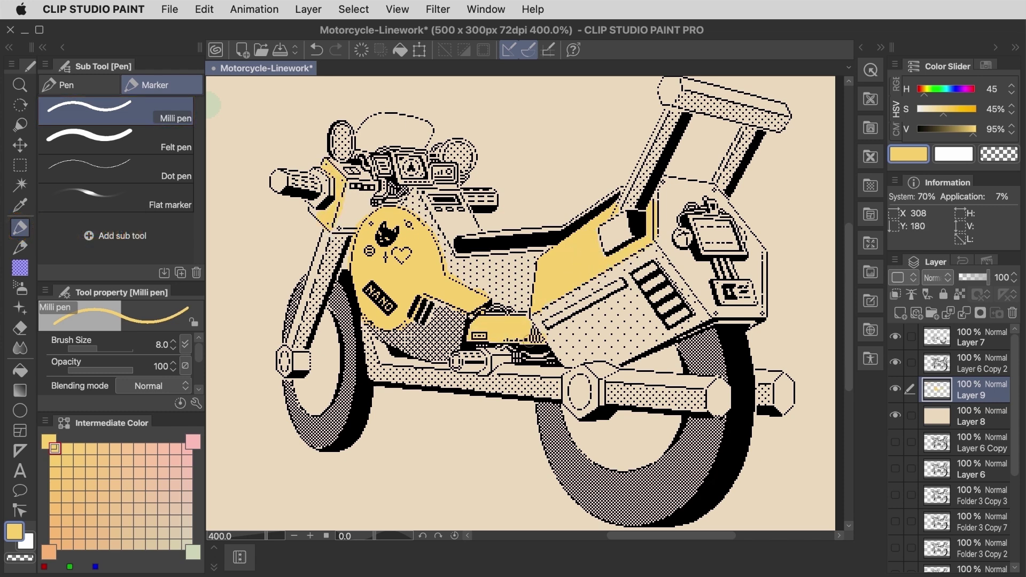
Paint the dotted body panel under the seat and the rear case's lower side panel orange with an enlarged brush
{"action": "left_click", "coordinate": [55, 544]}
{"action": "key", "text": "]"}
{"action": "key", "text": "]"}
{"action": "key", "text": "]"}
{"action": "key", "text": "]"}
{"action": "key", "text": "]"}
{"action": "mouse_move", "coordinate": [522, 264]}
{"action": "left_mouse_down"}
{"action": "mouse_move", "coordinate": [504, 277]}
{"action": "mouse_move", "coordinate": [518, 287]}
{"action": "left_mouse_up"}
{"action": "mouse_move", "coordinate": [550, 324]}
{"action": "left_mouse_down"}
{"action": "mouse_move", "coordinate": [613, 348]}
{"action": "mouse_move", "coordinate": [597, 336]}
{"action": "mouse_move", "coordinate": [571, 351]}
{"action": "left_mouse_up"}
Paint the narrow strip behind the tank's top and the front cowl orange with a smaller brush, sampling yellow as the secondary color
{"action": "key", "text": "["}
{"action": "key", "text": "["}
{"action": "key", "text": "["}
{"action": "key", "text": "["}
{"action": "key", "text": "["}
{"action": "mouse_move", "coordinate": [404, 203]}
{"action": "left_mouse_down"}
{"action": "mouse_move", "coordinate": [444, 237]}
{"action": "mouse_move", "coordinate": [447, 258]}
{"action": "mouse_move", "coordinate": [416, 209]}
{"action": "mouse_move", "coordinate": [457, 239]}
{"action": "left_mouse_up"}
{"action": "key", "text": "x"}
{"action": "left_click", "coordinate": [410, 218], "text": "alt"}
{"action": "key", "text": "x"}
{"action": "left_click_drag", "start_coordinate": [350, 187], "coordinate": [368, 207]}
Paint the front fork, lower frame tube, rear tube and both rear rack posts in the pale grey-green tone
{"action": "left_click", "coordinate": [187, 545]}
{"action": "key", "text": "]"}
{"action": "key", "text": "]"}
{"action": "key", "text": "["}
{"action": "left_click_drag", "start_coordinate": [302, 344], "coordinate": [338, 235]}
{"action": "left_click_drag", "start_coordinate": [369, 343], "coordinate": [376, 374]}
{"action": "left_click", "coordinate": [554, 389], "text": "shift"}
{"action": "left_click_drag", "start_coordinate": [612, 395], "coordinate": [700, 402]}
{"action": "left_click_drag", "start_coordinate": [633, 200], "coordinate": [672, 118]}
{"action": "left_click_drag", "start_coordinate": [750, 134], "coordinate": [725, 181]}
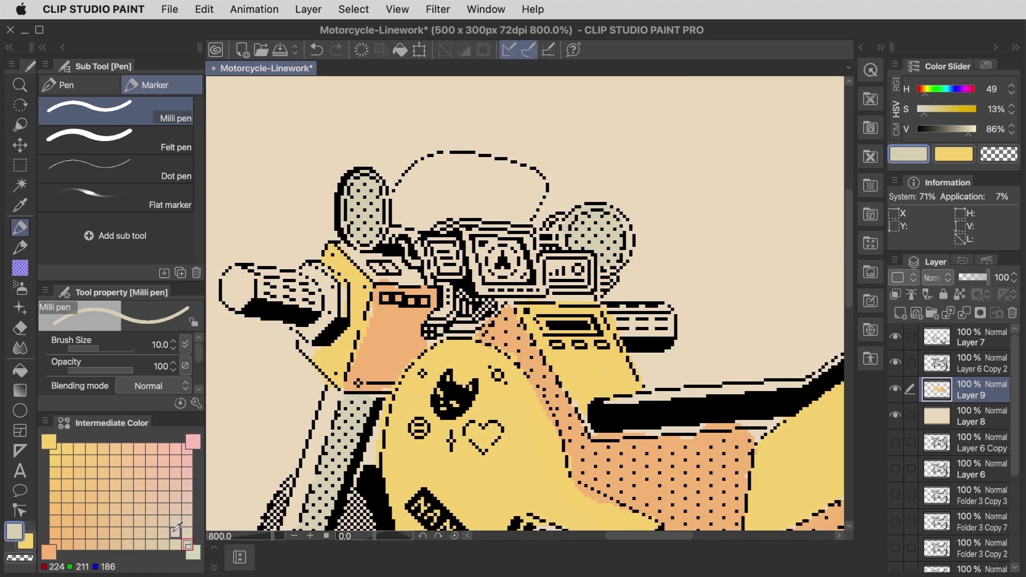
Paint the windshield and the near handlebar grip in a muted beige mix, and undo the last stroke on the gauges
{"action": "left_click", "coordinate": [175, 533]}
{"action": "mouse_move", "coordinate": [407, 207]}
{"action": "left_mouse_down"}
{"action": "mouse_move", "coordinate": [500, 170]}
{"action": "mouse_move", "coordinate": [456, 219]}
{"action": "left_mouse_up"}
{"action": "left_click_drag", "start_coordinate": [304, 294], "coordinate": [239, 289]}
{"action": "left_click_drag", "start_coordinate": [318, 282], "coordinate": [331, 323]}
{"action": "left_click_drag", "start_coordinate": [448, 259], "coordinate": [491, 278]}
{"action": "key", "text": "super+z"}
Paint the front wheel's inner area yellow with a smaller brush and its axle block in a yellow-orange mix
{"action": "left_click", "coordinate": [187, 545]}
{"action": "key", "text": "["}
{"action": "mouse_move", "coordinate": [379, 310]}
{"action": "left_mouse_down"}
{"action": "mouse_move", "coordinate": [351, 399]}
{"action": "mouse_move", "coordinate": [419, 311]}
{"action": "mouse_move", "coordinate": [376, 385]}
{"action": "left_mouse_up"}
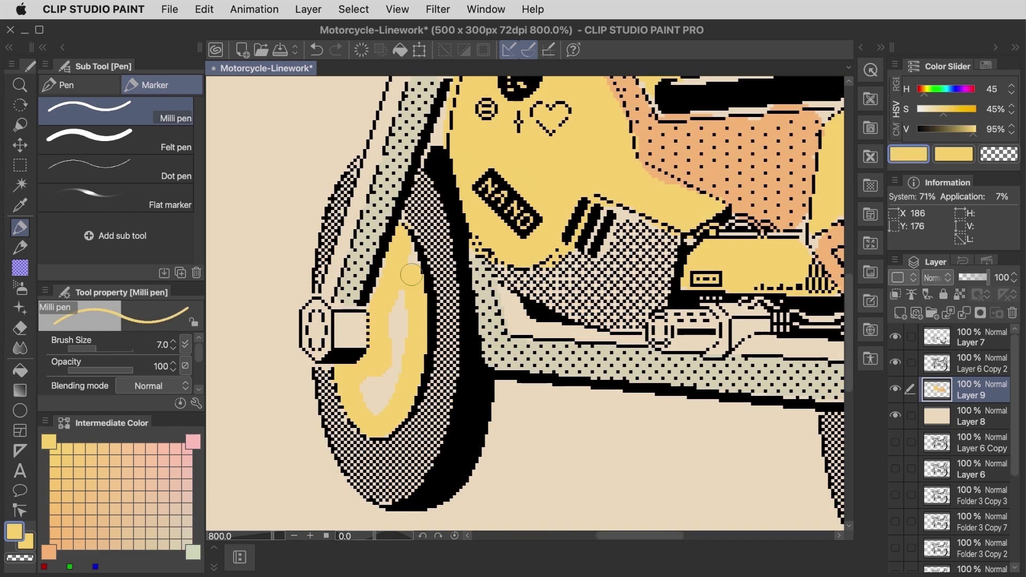
{"action": "left_click", "coordinate": [55, 497]}
{"action": "mouse_move", "coordinate": [310, 315]}
{"action": "left_mouse_down"}
{"action": "mouse_move", "coordinate": [320, 345]}
{"action": "mouse_move", "coordinate": [355, 334]}
{"action": "left_mouse_up"}
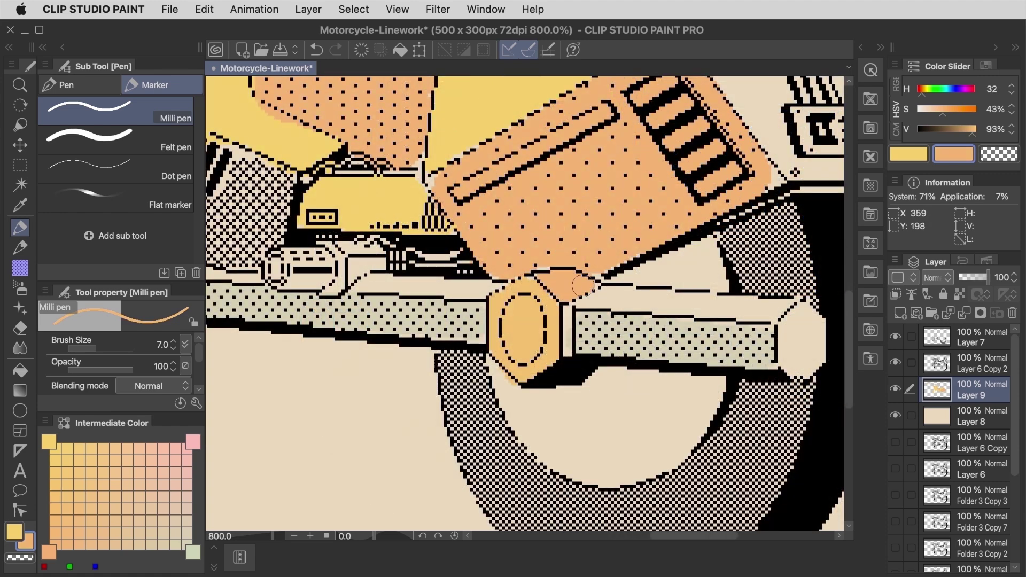
Paint the rear wheel's inner area yellow and the back panel of the rear case light orange
{"action": "left_click", "coordinate": [48, 441]}
{"action": "key", "text": "bracketleft"}
{"action": "key", "text": "bracketleft"}
{"action": "scroll", "coordinate": [481, 299], "scroll_direction": "down", "scroll_amount": 3}
{"action": "mouse_move", "coordinate": [374, 292]}
{"action": "left_mouse_down"}
{"action": "mouse_move", "coordinate": [566, 368]}
{"action": "mouse_move", "coordinate": [591, 310]}
{"action": "left_mouse_up"}
{"action": "left_click_drag", "start_coordinate": [494, 365], "coordinate": [458, 362]}
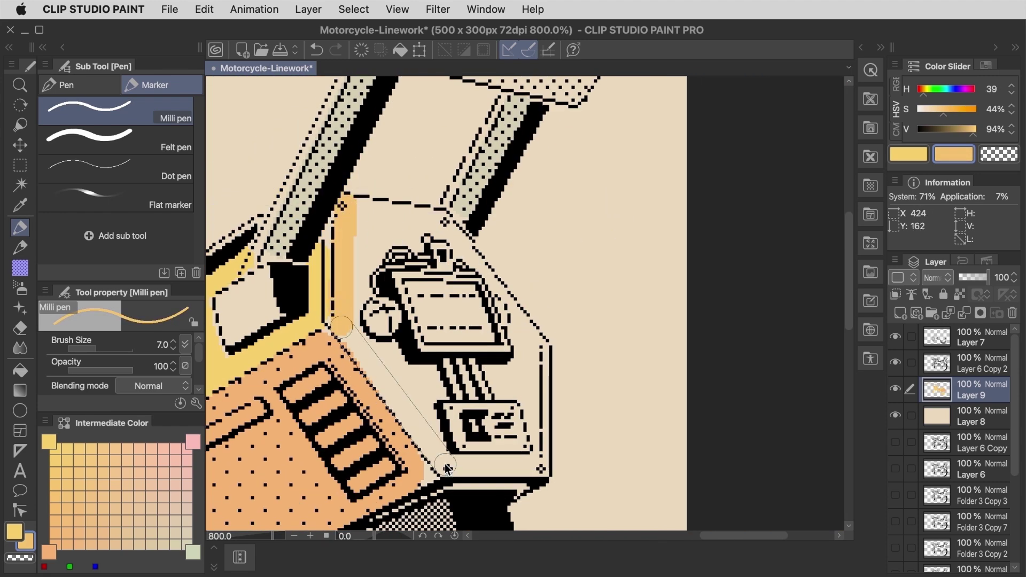
{"action": "mouse_move", "coordinate": [342, 321]}
{"action": "left_mouse_down"}
{"action": "mouse_move", "coordinate": [535, 374]}
{"action": "mouse_move", "coordinate": [374, 225]}
{"action": "mouse_move", "coordinate": [482, 271]}
{"action": "mouse_move", "coordinate": [431, 336]}
{"action": "left_mouse_up"}
{"action": "left_click", "coordinate": [187, 447]}
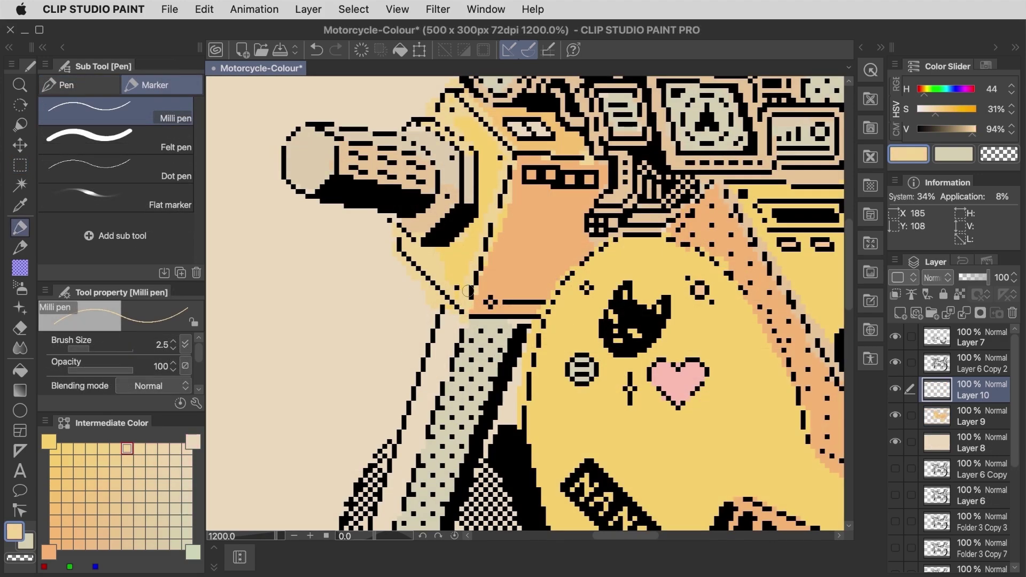
On Layer 10, choose intermediate blend tones and paint a pale yellow highlight around the decals on the tank
{"action": "left_click", "coordinate": [126, 496]}
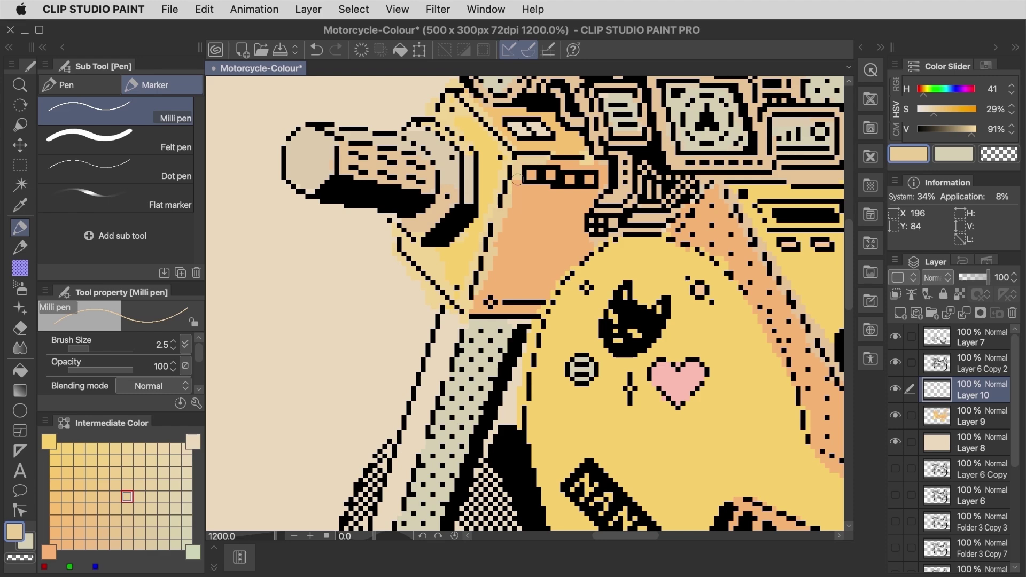
{"action": "left_click", "coordinate": [55, 484]}
{"action": "left_click", "coordinate": [91, 472]}
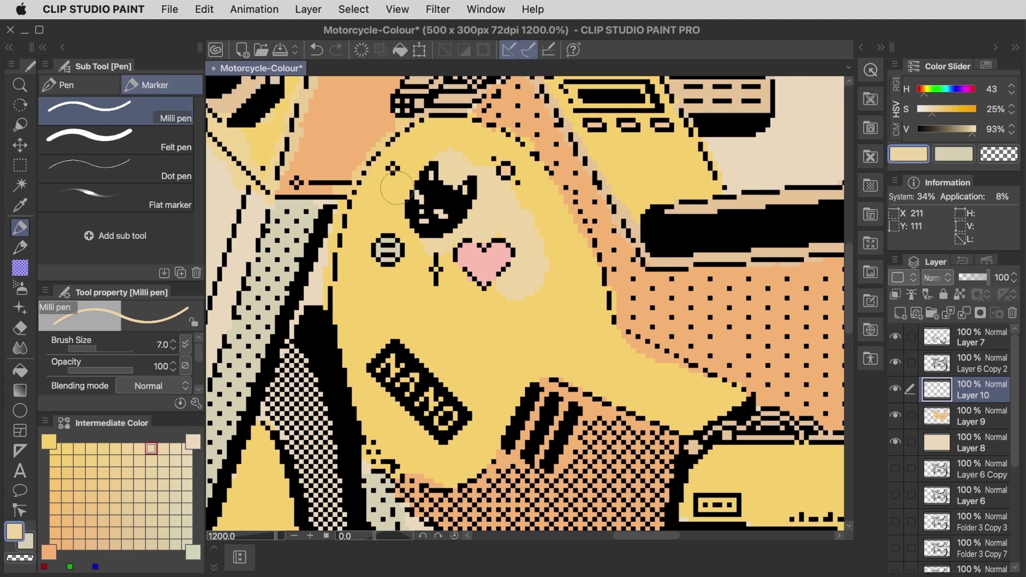
{"action": "mouse_move", "coordinate": [396, 188]}
{"action": "left_mouse_down"}
{"action": "mouse_move", "coordinate": [431, 240]}
{"action": "mouse_move", "coordinate": [497, 222]}
{"action": "mouse_move", "coordinate": [457, 289]}
{"action": "left_mouse_up"}
Paint fine pale yellow highlights on the rear case around the beige inset and below the rack post with a smaller brush
{"action": "key", "text": "bracketleft"}
{"action": "key", "text": "bracketleft"}
{"action": "key", "text": "bracketleft"}
{"action": "key", "text": "bracketleft"}
{"action": "key", "text": "bracketleft"}
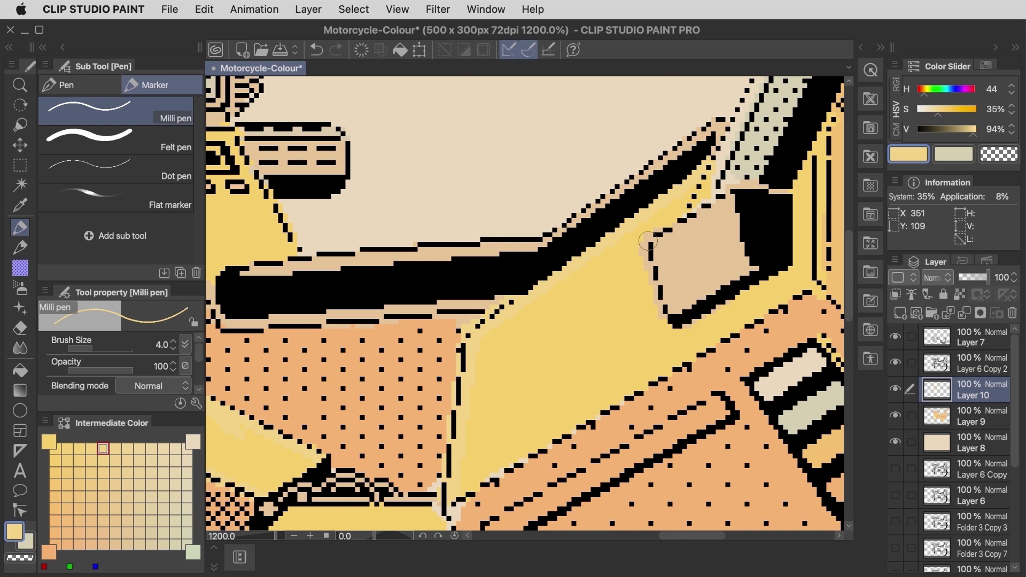
{"action": "key", "text": "bracketleft"}
{"action": "left_click_drag", "start_coordinate": [648, 241], "coordinate": [645, 235]}
{"action": "left_click_drag", "start_coordinate": [736, 185], "coordinate": [724, 174]}
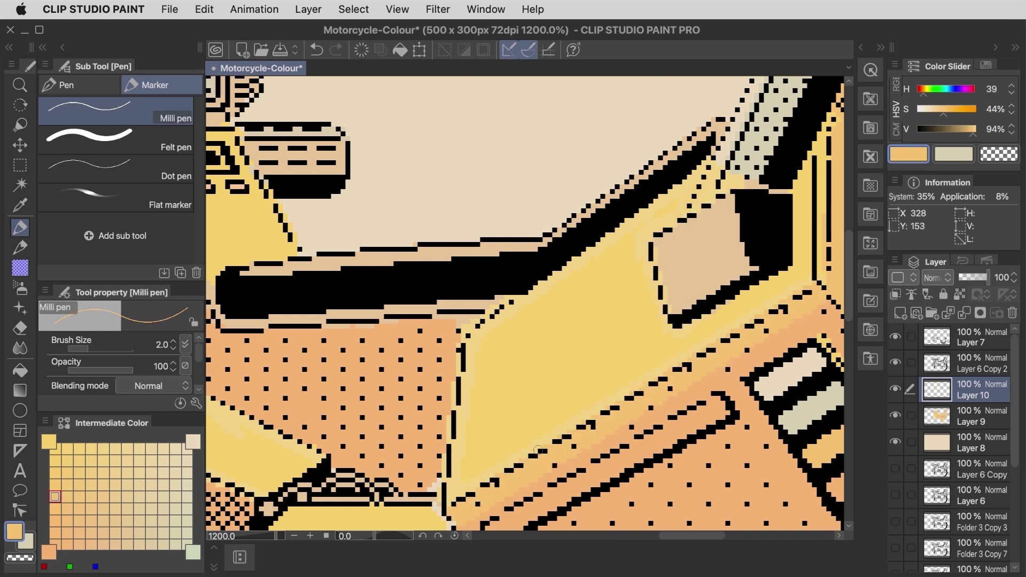
Blend light orange and beige tones along the rear case's seams and outer edges and the rear edge of the body panel under the seat
{"action": "mouse_move", "coordinate": [538, 450]}
{"action": "left_mouse_down"}
{"action": "mouse_move", "coordinate": [664, 370]}
{"action": "mouse_move", "coordinate": [693, 364]}
{"action": "mouse_move", "coordinate": [806, 282]}
{"action": "left_mouse_up"}
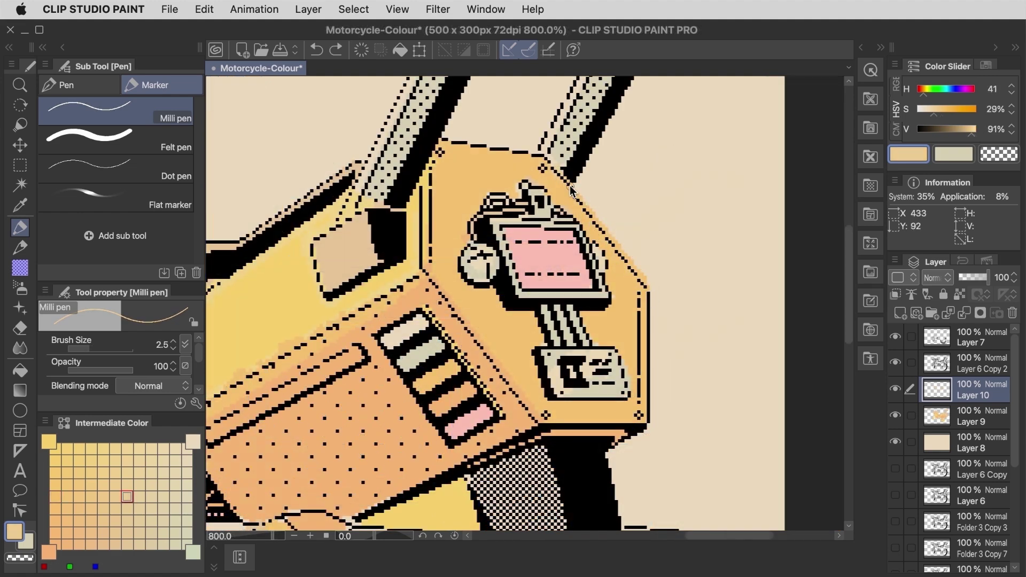
{"action": "left_click_drag", "start_coordinate": [651, 299], "coordinate": [649, 355]}
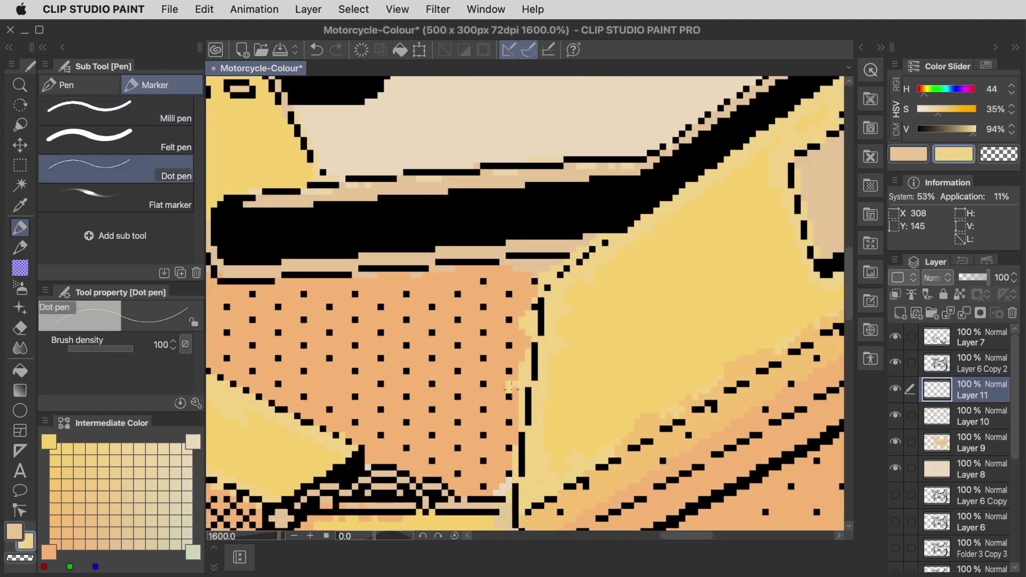
{"action": "mouse_move", "coordinate": [511, 390]}
{"action": "left_mouse_down"}
{"action": "mouse_move", "coordinate": [517, 415]}
{"action": "mouse_move", "coordinate": [495, 433]}
{"action": "mouse_move", "coordinate": [508, 450]}
{"action": "left_mouse_up"}
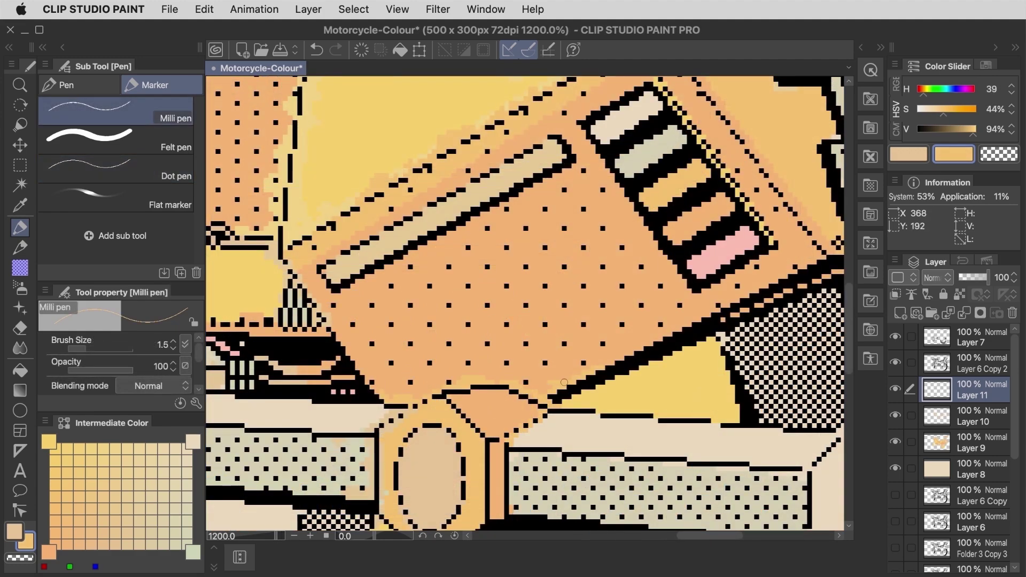
{"action": "left_click_drag", "start_coordinate": [628, 317], "coordinate": [718, 304]}
{"action": "left_click_drag", "start_coordinate": [802, 265], "coordinate": [819, 246]}
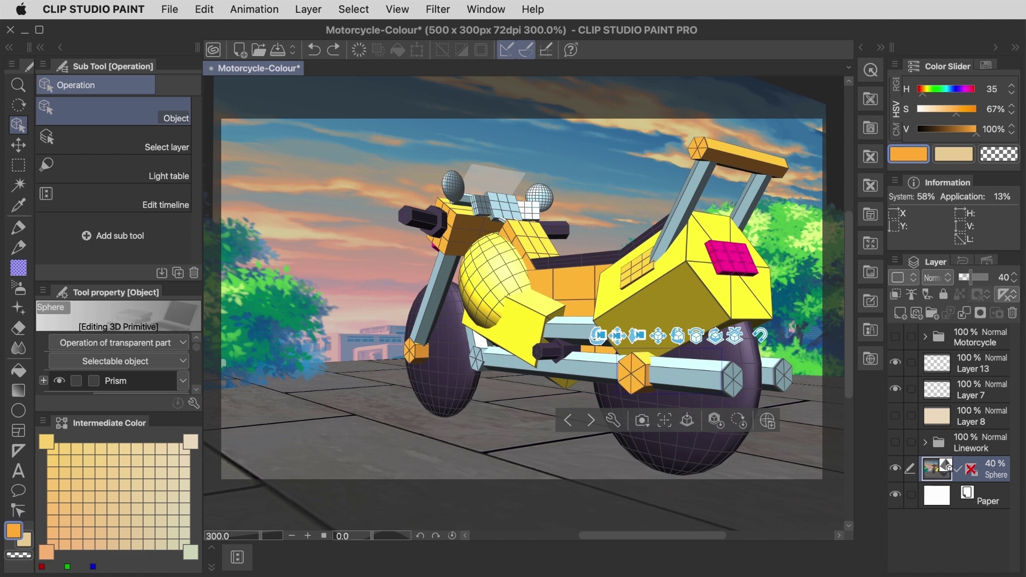
Show the Motorcycle folder and draw a green horizon line across Layer 7 with the Milli pen at size 17
{"action": "left_click", "coordinate": [976, 342]}
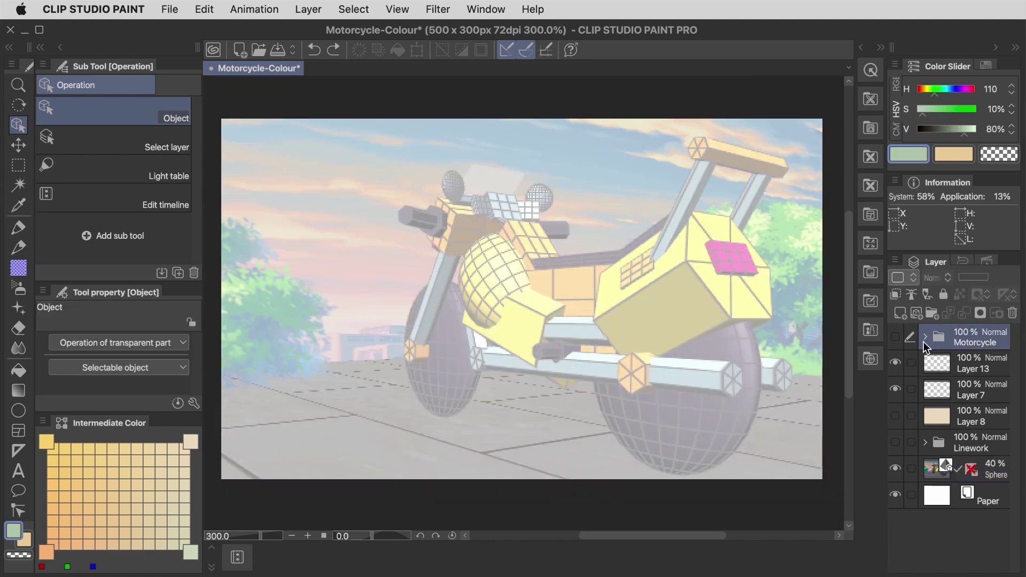
{"action": "left_click", "coordinate": [896, 337]}
{"action": "left_click", "coordinate": [968, 395]}
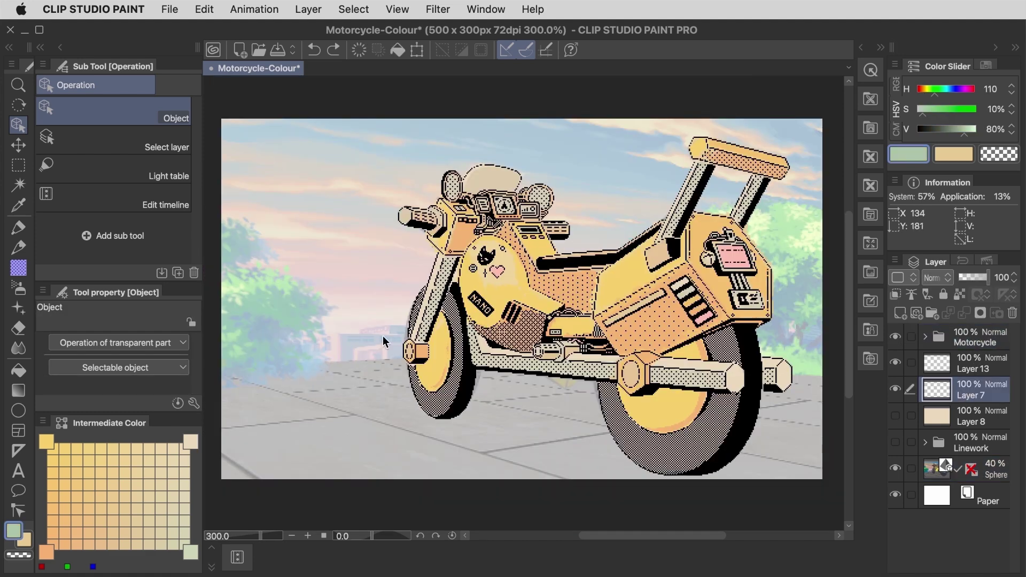
{"action": "key", "text": "p"}
{"action": "left_click", "coordinate": [638, 333], "text": "shift"}
{"action": "left_click", "coordinate": [824, 366]}
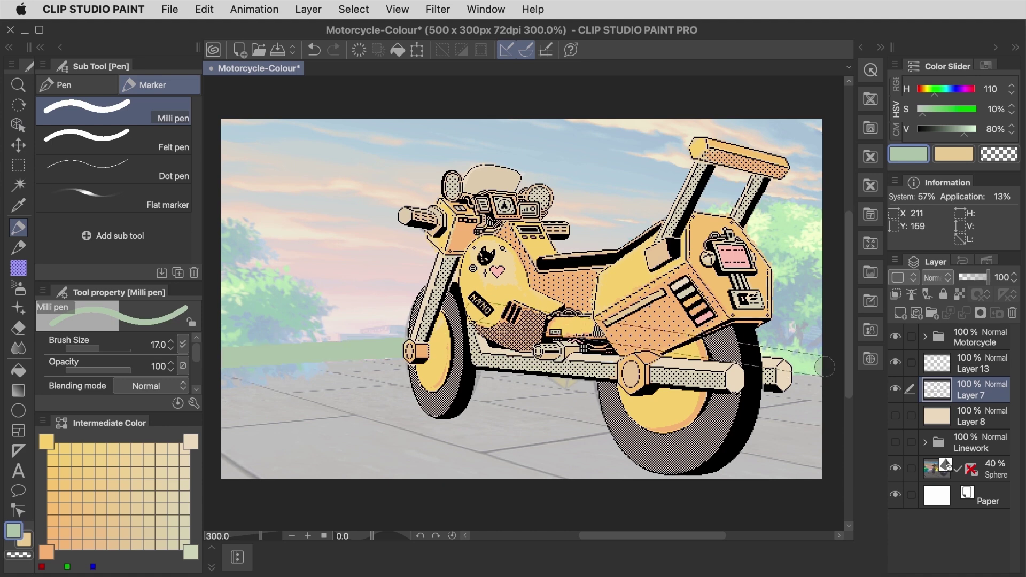
{"action": "left_click", "coordinate": [464, 320], "text": "shift"}
Select the sky area above the horizon on Layer 7, fill it with green, deselect, and show Layer 8
{"action": "key", "text": "w"}
{"action": "left_click", "coordinate": [368, 266]}
{"action": "key", "text": "alt+Delete"}
{"action": "key", "text": "super+d"}
{"action": "left_click", "coordinate": [896, 415]}
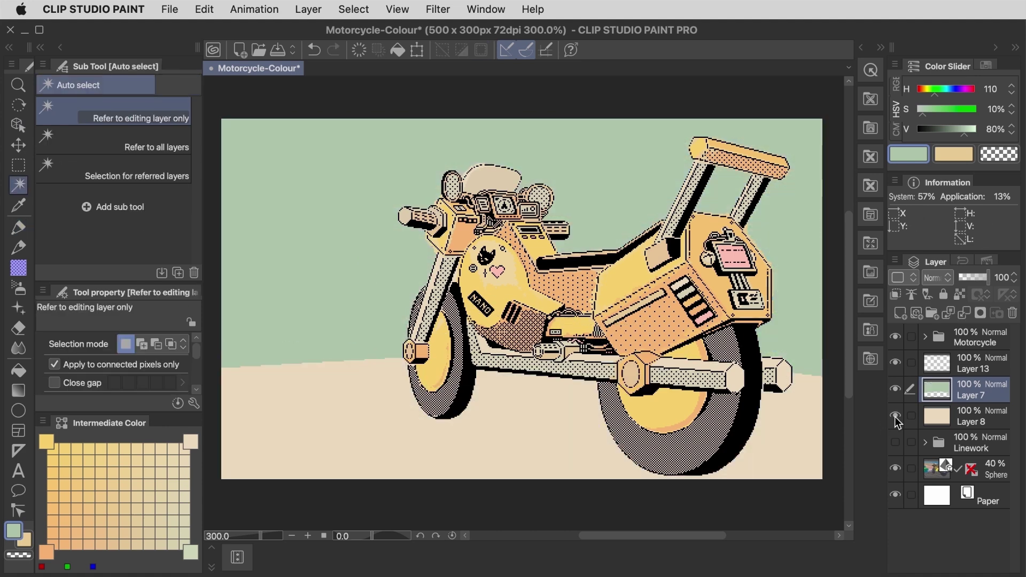
On Layer 13, paint beige clouds along the horizon on both sides with the 水彩わた雲(ふわふわ) brush, sampling the ground color
{"action": "left_click", "coordinate": [971, 366]}
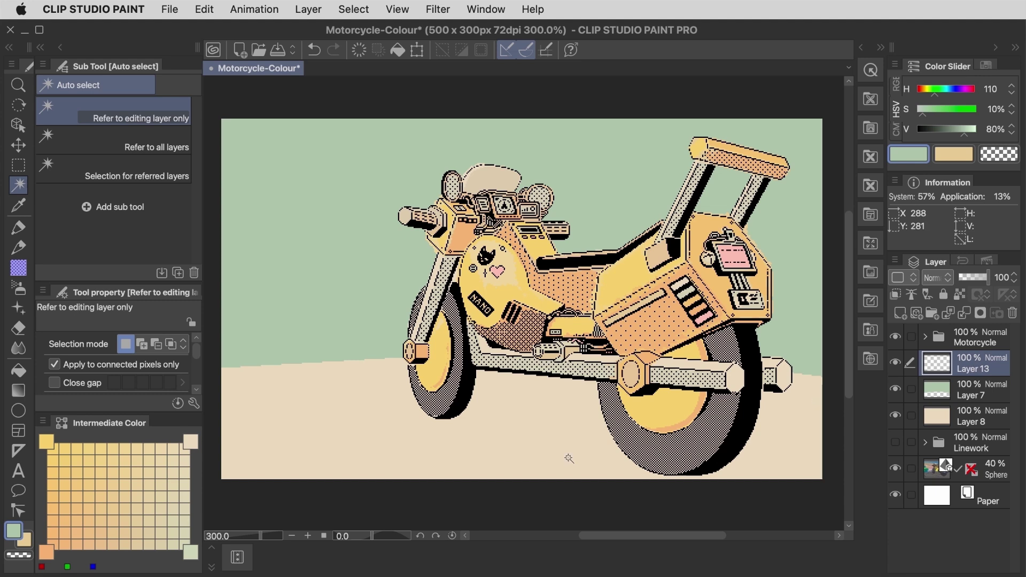
{"action": "key", "text": "b"}
{"action": "scroll", "coordinate": [180, 173], "scroll_direction": "down", "scroll_amount": 5}
{"action": "left_click", "coordinate": [124, 168]}
{"action": "left_click", "coordinate": [253, 376], "text": "alt"}
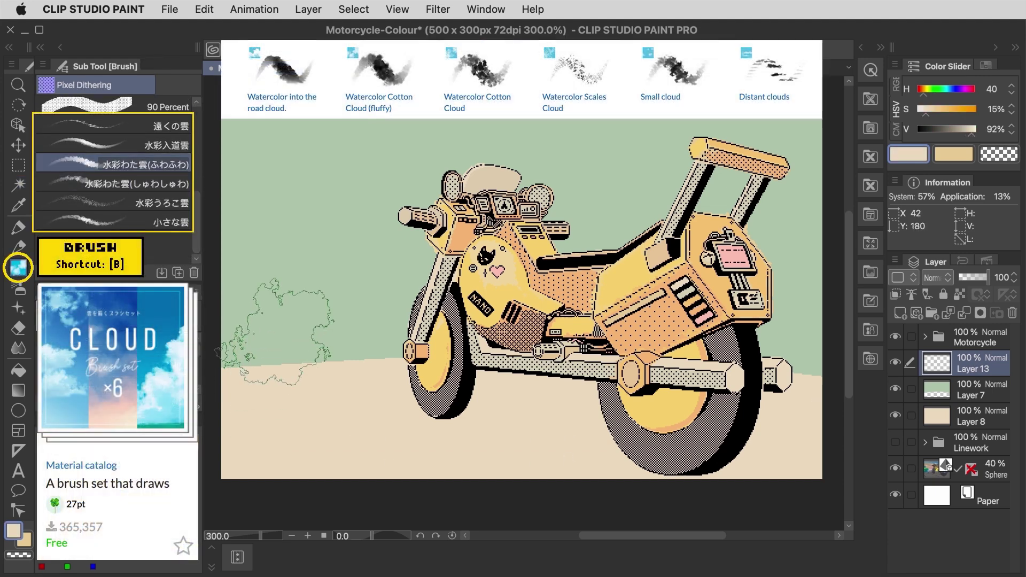
{"action": "mouse_move", "coordinate": [250, 282]}
{"action": "left_mouse_down"}
{"action": "mouse_move", "coordinate": [297, 337]}
{"action": "mouse_move", "coordinate": [267, 369]}
{"action": "mouse_move", "coordinate": [361, 333]}
{"action": "mouse_move", "coordinate": [320, 364]}
{"action": "mouse_move", "coordinate": [369, 334]}
{"action": "left_mouse_up"}
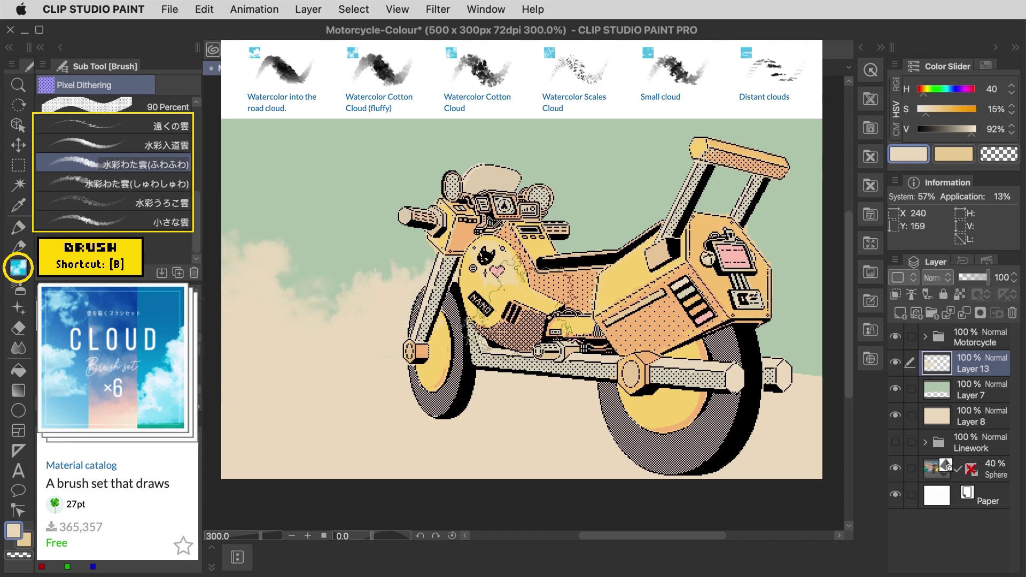
{"action": "mouse_move", "coordinate": [612, 315]}
{"action": "left_mouse_down"}
{"action": "mouse_move", "coordinate": [646, 332]}
{"action": "mouse_move", "coordinate": [667, 316]}
{"action": "mouse_move", "coordinate": [649, 275]}
{"action": "mouse_move", "coordinate": [777, 343]}
{"action": "mouse_move", "coordinate": [815, 258]}
{"action": "mouse_move", "coordinate": [813, 374]}
{"action": "left_mouse_up"}
Hide the Motorcycle folder and build up taller fluffy beige clouds on the left side of the sky
{"action": "left_click", "coordinate": [895, 336]}
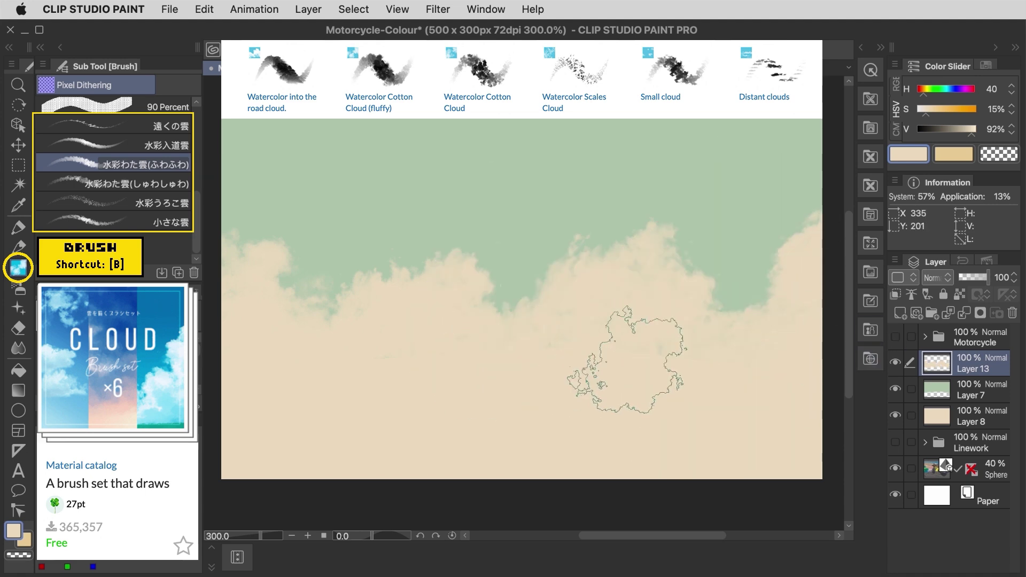
{"action": "left_click_drag", "start_coordinate": [261, 214], "coordinate": [292, 315]}
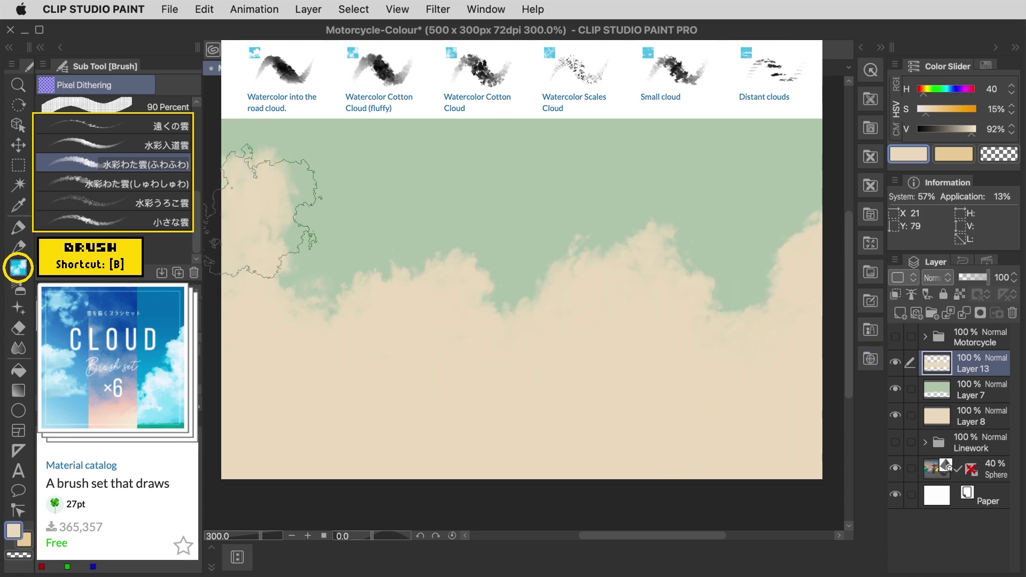
{"action": "left_click_drag", "start_coordinate": [306, 195], "coordinate": [322, 218]}
{"action": "left_click_drag", "start_coordinate": [320, 283], "coordinate": [344, 297]}
{"action": "mouse_move", "coordinate": [374, 226]}
{"action": "left_mouse_down"}
{"action": "mouse_move", "coordinate": [369, 256]}
{"action": "mouse_move", "coordinate": [344, 249]}
{"action": "mouse_move", "coordinate": [384, 249]}
{"action": "left_mouse_up"}
{"action": "left_click", "coordinate": [301, 229]}
Add billowing clouds in the upper left and along the right side of the sky with the 水彩入道雲 brush
{"action": "left_click", "coordinate": [136, 145]}
{"action": "left_click_drag", "start_coordinate": [307, 147], "coordinate": [245, 132]}
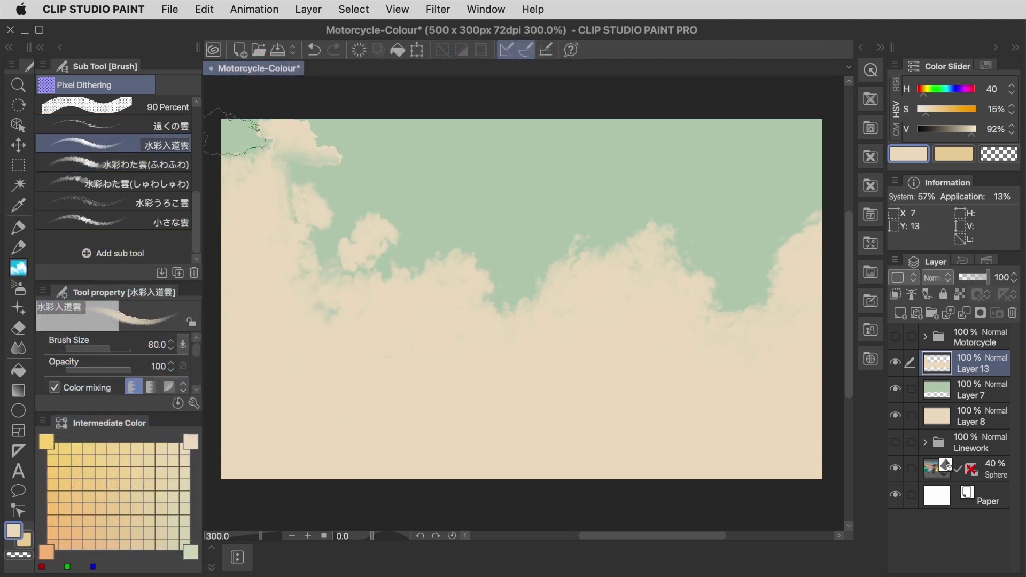
{"action": "mouse_move", "coordinate": [783, 260]}
{"action": "left_mouse_down"}
{"action": "mouse_move", "coordinate": [778, 137]}
{"action": "mouse_move", "coordinate": [788, 277]}
{"action": "left_mouse_up"}
Break up the left and right cloud edges with small clouds using a reduced 小さな雲 brush
{"action": "left_click", "coordinate": [123, 222]}
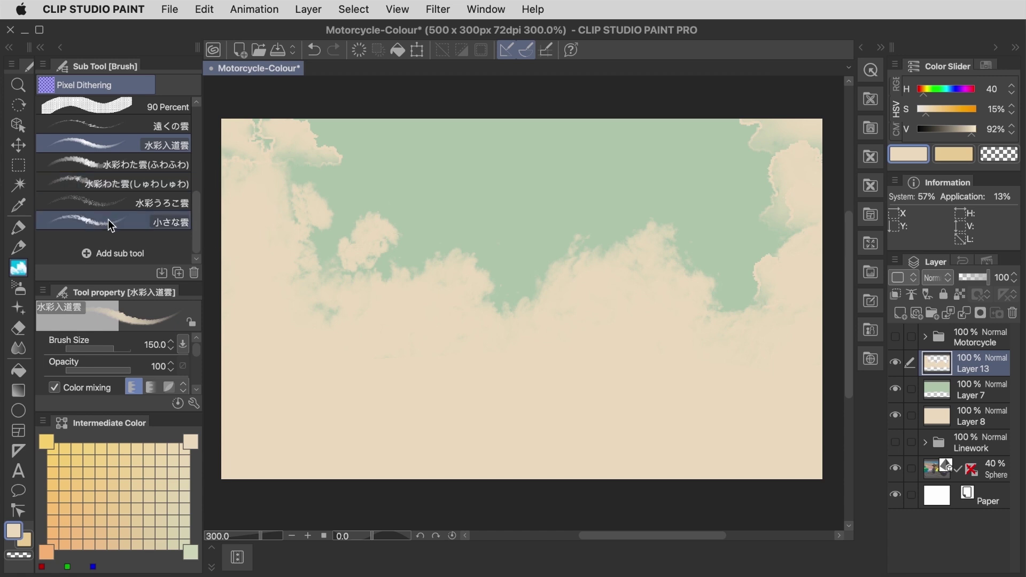
{"action": "key", "text": "bracketleft"}
{"action": "key", "text": "bracketleft"}
{"action": "mouse_move", "coordinate": [362, 185]}
{"action": "left_mouse_down"}
{"action": "mouse_move", "coordinate": [334, 157]}
{"action": "mouse_move", "coordinate": [346, 217]}
{"action": "left_mouse_up"}
{"action": "left_click_drag", "start_coordinate": [409, 258], "coordinate": [392, 263]}
{"action": "mouse_move", "coordinate": [737, 133]}
{"action": "left_mouse_down"}
{"action": "mouse_move", "coordinate": [760, 203]}
{"action": "mouse_move", "coordinate": [746, 286]}
{"action": "left_mouse_up"}
Paint fluffy clouds in the upper left and right sky with the 水彩わた雲(ふわふわ) brush, varying its size between 30 and 60
{"action": "left_click", "coordinate": [118, 164]}
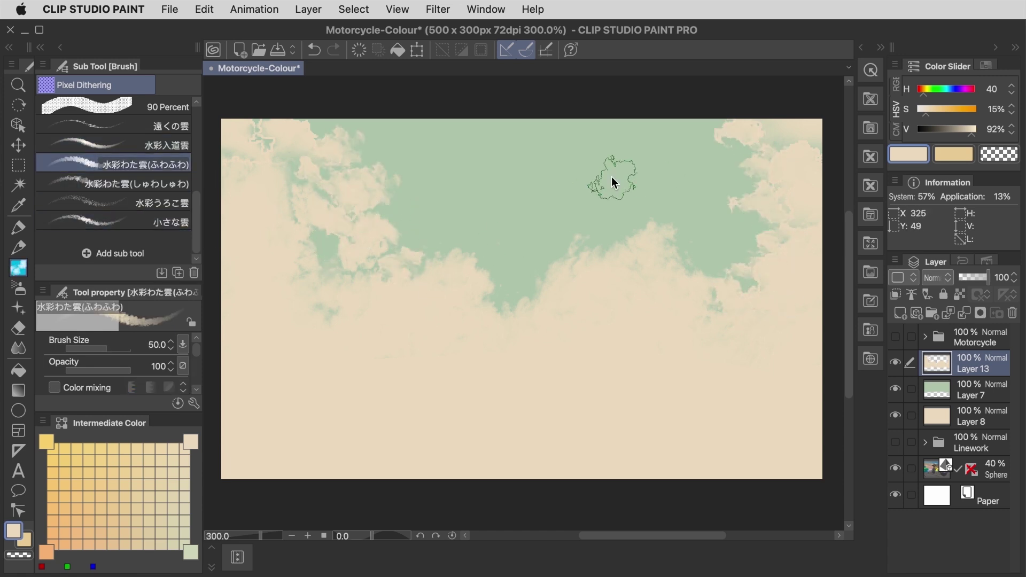
{"action": "key", "text": "bracketleft"}
{"action": "key", "text": "bracketleft"}
{"action": "key", "text": "bracketleft"}
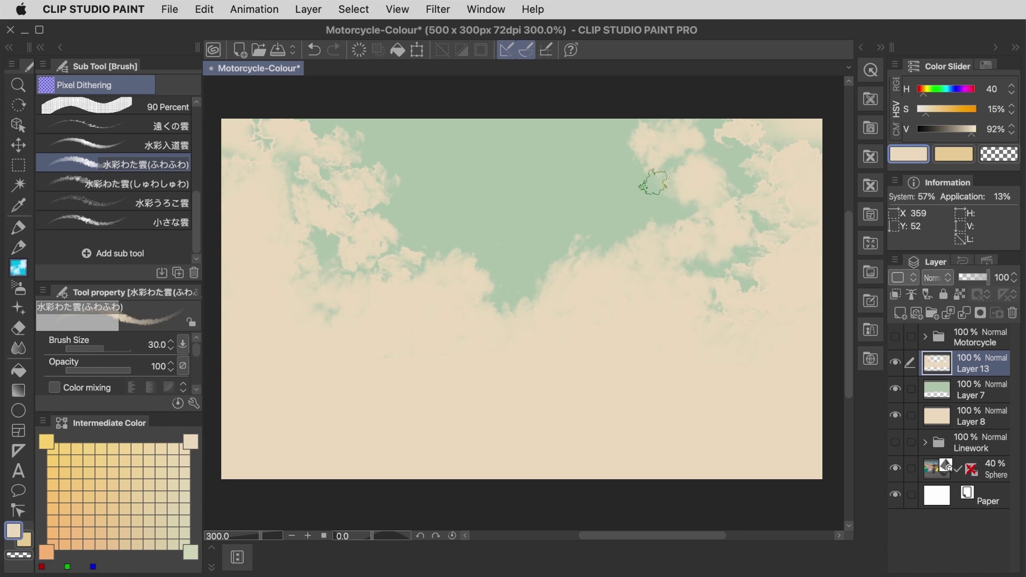
{"action": "key", "text": "bracketright"}
{"action": "key", "text": "bracketright"}
{"action": "key", "text": "bracketright"}
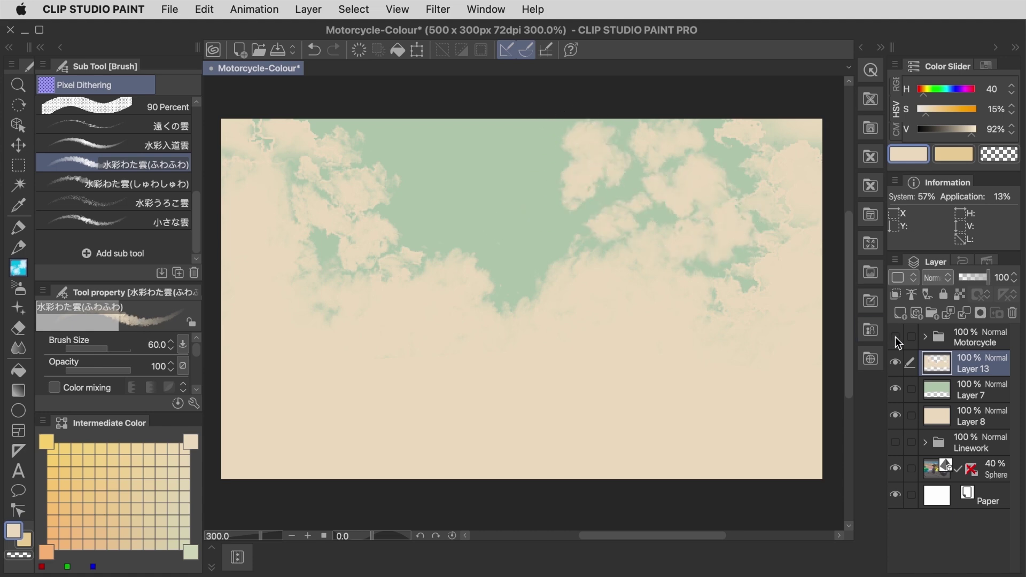
Show the Motorcycle folder and auto-select the cloud color across all of Layer 13, including unconnected pixels
{"action": "left_click", "coordinate": [896, 337]}
{"action": "key", "text": "w"}
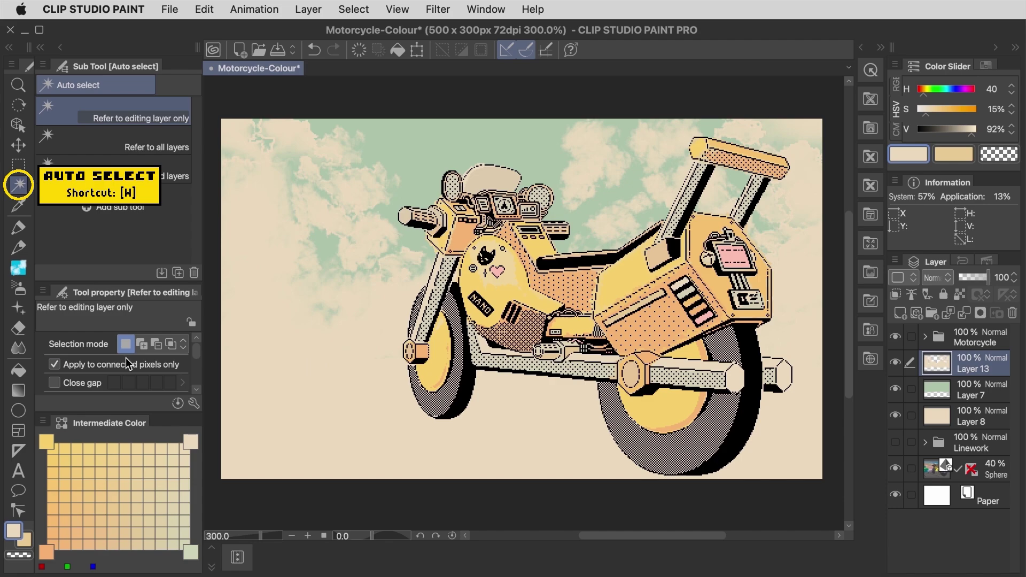
{"action": "left_click", "coordinate": [390, 319]}
{"action": "left_click", "coordinate": [385, 295]}
{"action": "left_click", "coordinate": [362, 290]}
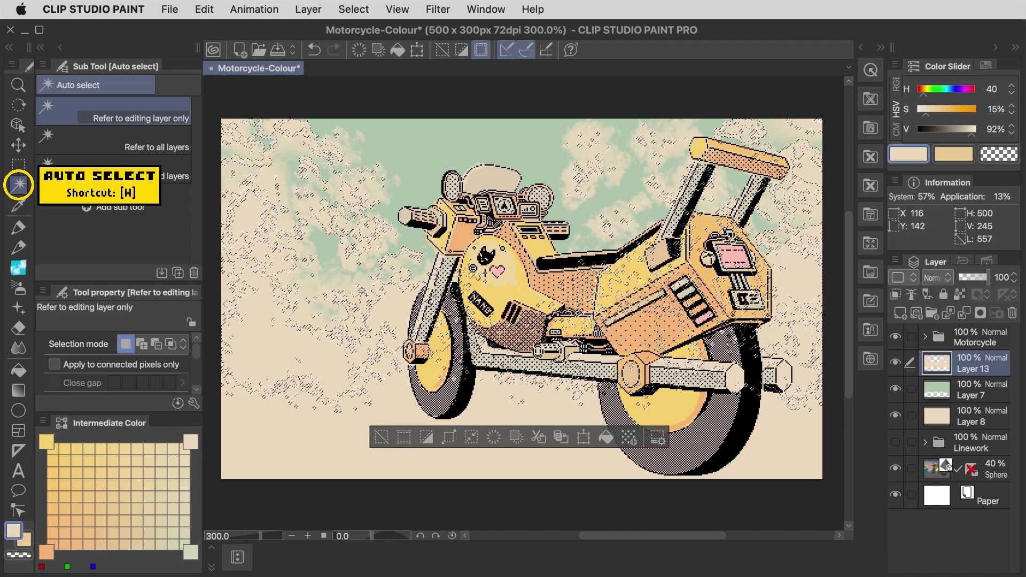
{"action": "left_click", "coordinate": [364, 305]}
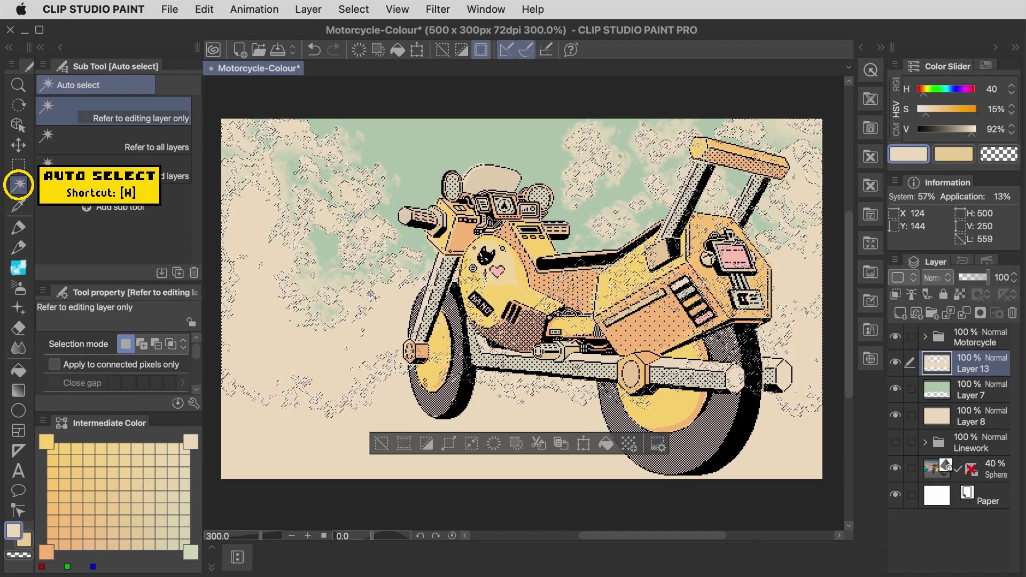
{"action": "left_click", "coordinate": [363, 312]}
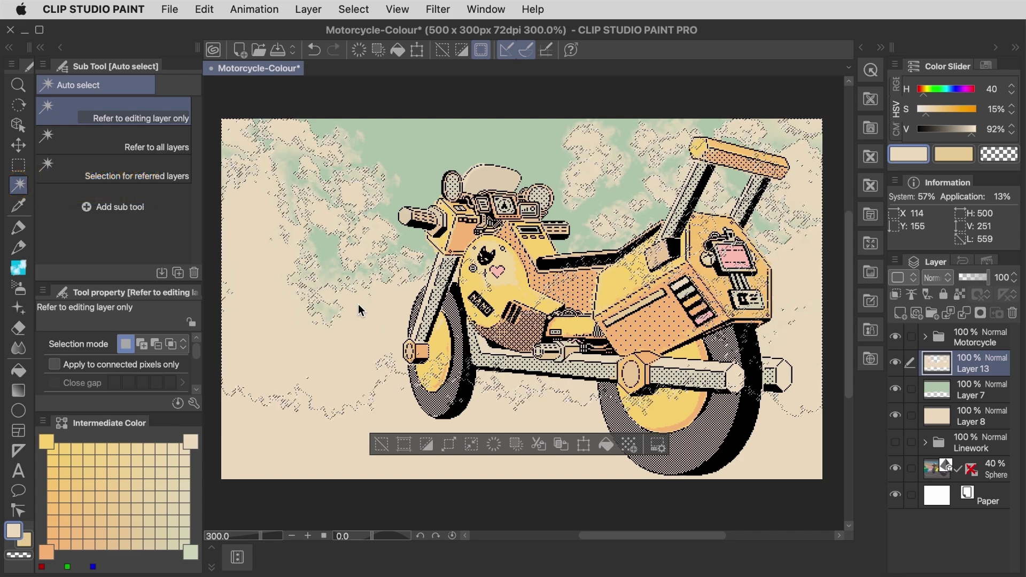
Hide Layer 13 and paint the cloud selection on a new layer with the 50 Percent dithering brush, clearing the selection when done
{"action": "key", "text": "super+shift+n"}
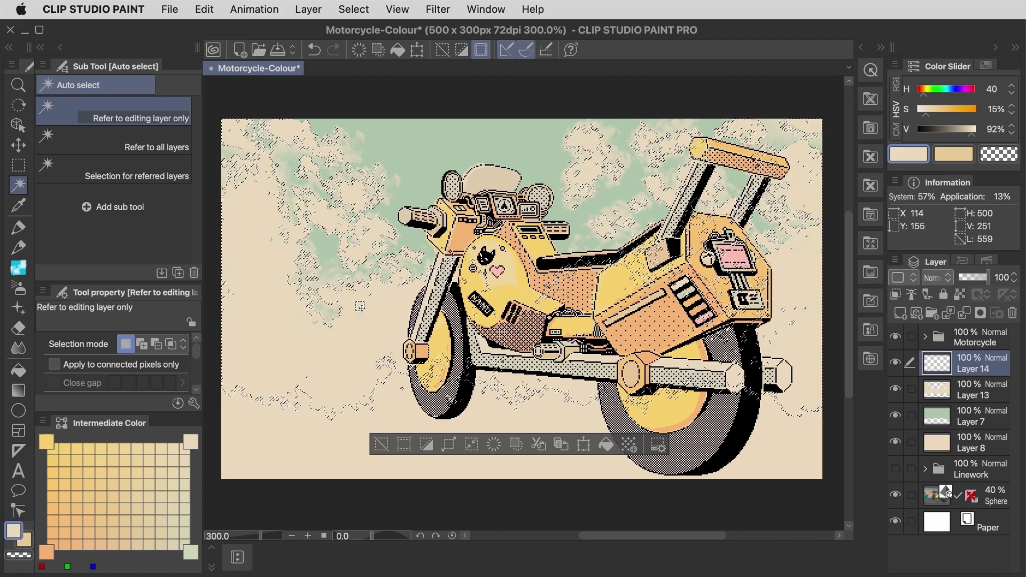
{"action": "left_click", "coordinate": [895, 390]}
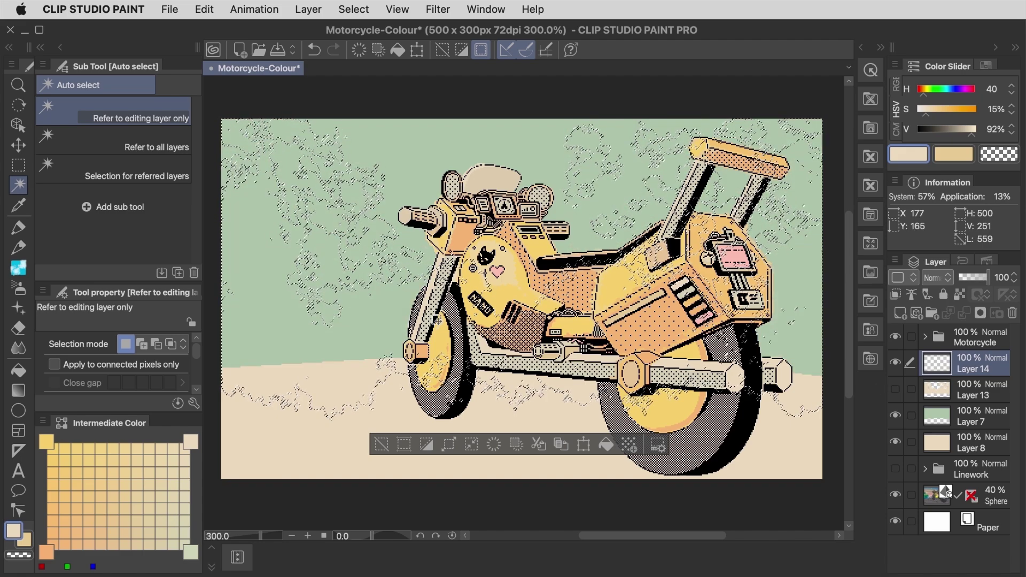
{"action": "key", "text": "b"}
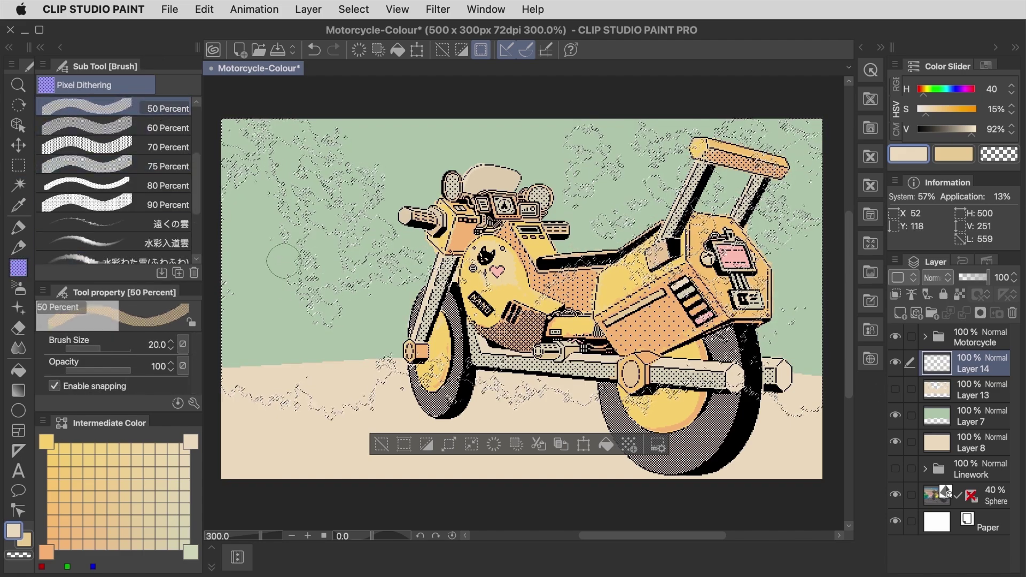
{"action": "mouse_move", "coordinate": [284, 261]}
{"action": "left_mouse_down"}
{"action": "mouse_move", "coordinate": [265, 176]}
{"action": "mouse_move", "coordinate": [377, 315]}
{"action": "mouse_move", "coordinate": [284, 227]}
{"action": "mouse_move", "coordinate": [665, 215]}
{"action": "mouse_move", "coordinate": [753, 271]}
{"action": "mouse_move", "coordinate": [344, 321]}
{"action": "mouse_move", "coordinate": [757, 254]}
{"action": "mouse_move", "coordinate": [361, 286]}
{"action": "left_mouse_up"}
{"action": "key", "text": "super+d"}
{"action": "key", "text": "m"}
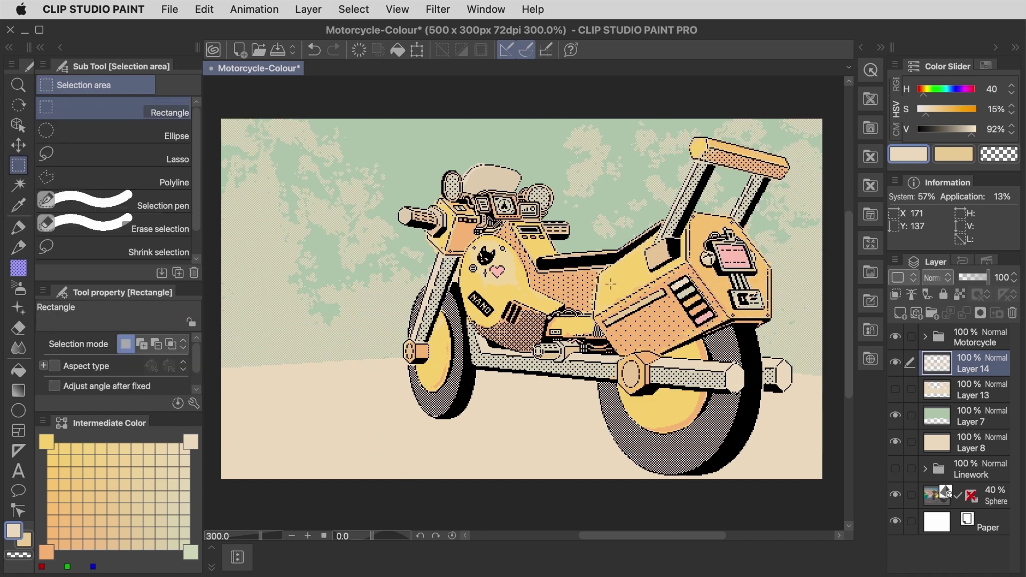
Hide the Motorcycle folder and examine the dithered cloud edges up close
{"action": "left_click", "coordinate": [894, 339]}
{"action": "scroll", "coordinate": [657, 357], "scroll_direction": "up", "scroll_amount": 5}
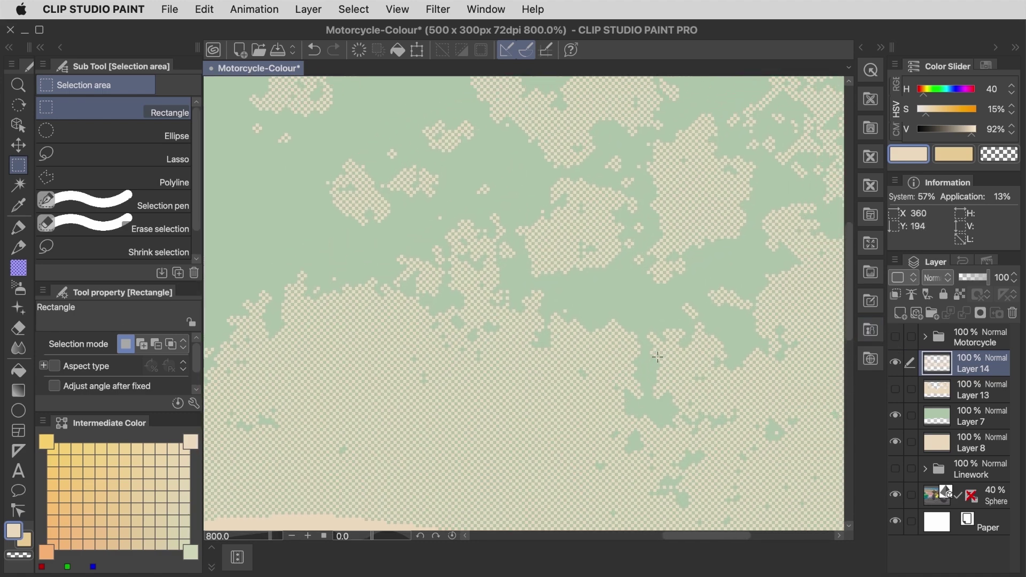
{"action": "scroll", "coordinate": [658, 357], "scroll_direction": "up", "scroll_amount": 5}
{"action": "scroll", "coordinate": [657, 357], "scroll_direction": "right", "scroll_amount": 3}
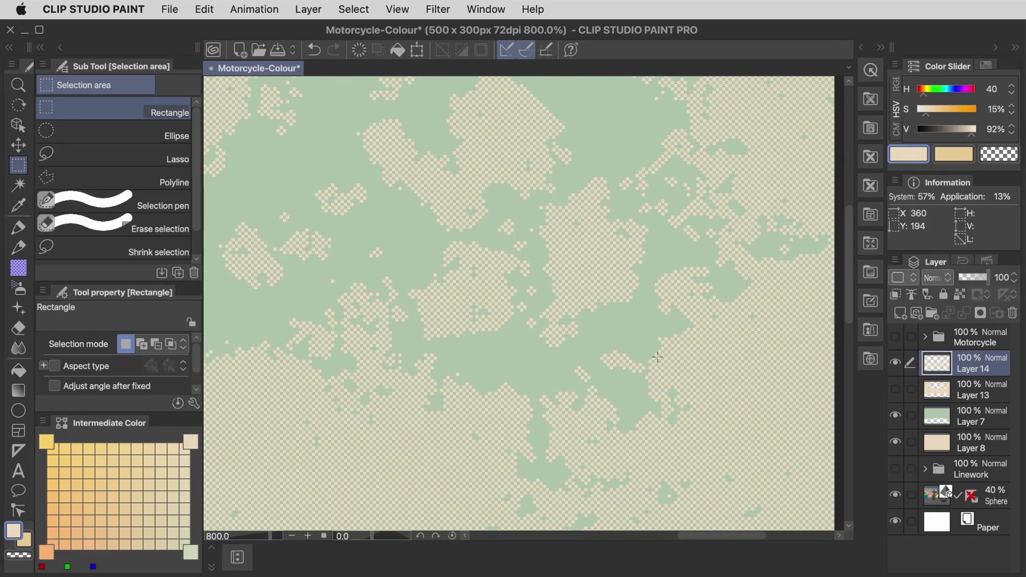
{"action": "scroll", "coordinate": [657, 357], "scroll_direction": "up", "scroll_amount": 5}
{"action": "scroll", "coordinate": [657, 357], "scroll_direction": "right", "scroll_amount": 3}
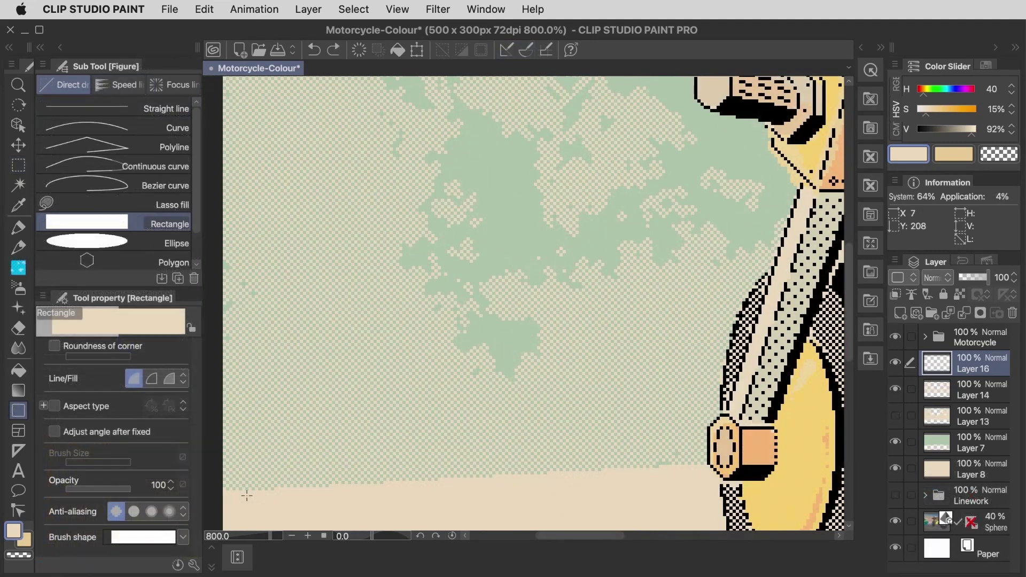
On Layer 16, draw filled beige rectangles of varying heights along the horizon beside the front wheel to form a city skyline
{"action": "left_click_drag", "start_coordinate": [245, 497], "coordinate": [387, 191]}
{"action": "left_click_drag", "start_coordinate": [406, 481], "coordinate": [529, 392]}
{"action": "left_click_drag", "start_coordinate": [499, 436], "coordinate": [675, 471]}
{"action": "left_click_drag", "start_coordinate": [671, 497], "coordinate": [525, 423]}
{"action": "left_click_drag", "start_coordinate": [415, 382], "coordinate": [463, 424]}
{"action": "left_click_drag", "start_coordinate": [460, 346], "coordinate": [498, 400]}
{"action": "left_click_drag", "start_coordinate": [694, 471], "coordinate": [740, 266]}
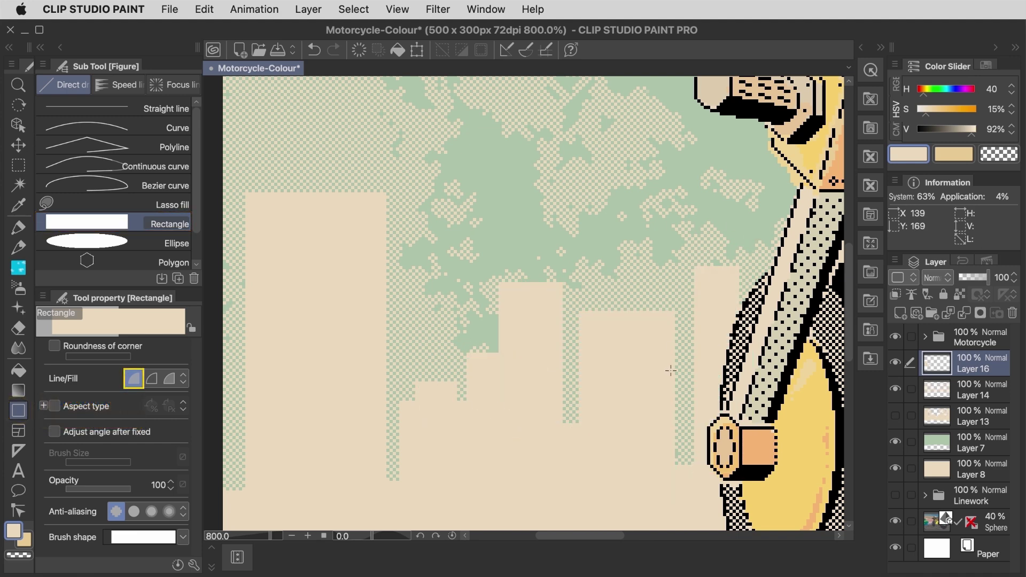
Add smaller beige rectangles to fill skyline gaps and give the buildings stepped rooftops
{"action": "left_click_drag", "start_coordinate": [668, 426], "coordinate": [704, 491]}
{"action": "left_click_drag", "start_coordinate": [669, 388], "coordinate": [699, 438]}
{"action": "left_click_drag", "start_coordinate": [592, 296], "coordinate": [615, 321]}
{"action": "mouse_move", "coordinate": [628, 299]}
{"action": "left_mouse_down"}
{"action": "mouse_move", "coordinate": [650, 333]}
{"action": "mouse_move", "coordinate": [665, 337]}
{"action": "left_mouse_up"}
{"action": "left_click_drag", "start_coordinate": [326, 170], "coordinate": [373, 214]}
{"action": "left_click_drag", "start_coordinate": [265, 177], "coordinate": [307, 205]}
Refine the skyline with small beige pixel details using the Dot pen and the eraser
{"action": "key", "text": "p"}
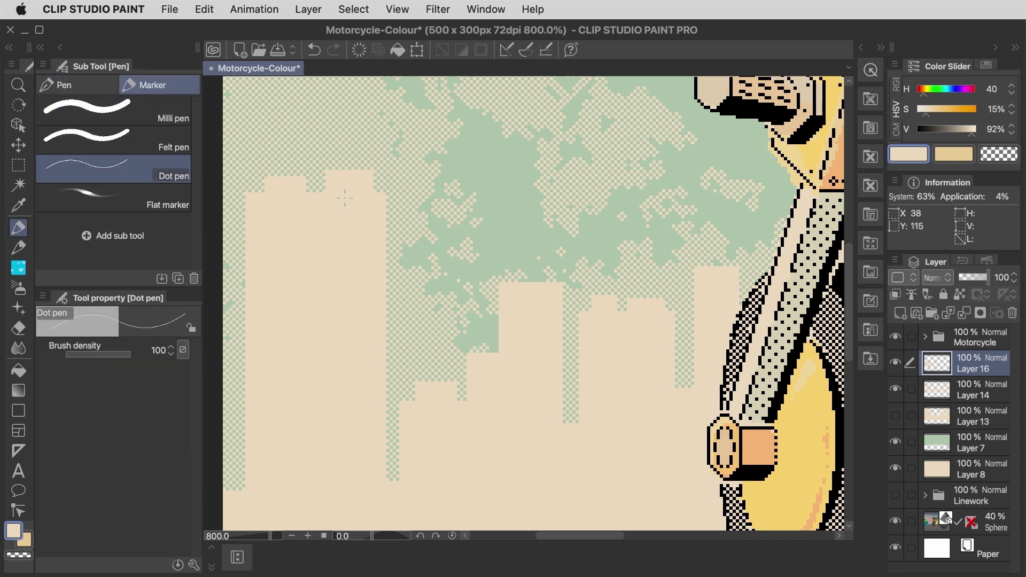
{"action": "left_click_drag", "start_coordinate": [527, 275], "coordinate": [539, 278]}
{"action": "mouse_move", "coordinate": [224, 465]}
{"action": "left_mouse_down"}
{"action": "mouse_move", "coordinate": [242, 482]}
{"action": "mouse_move", "coordinate": [231, 482]}
{"action": "left_mouse_up"}
{"action": "key", "text": "e"}
{"action": "key", "text": "p"}
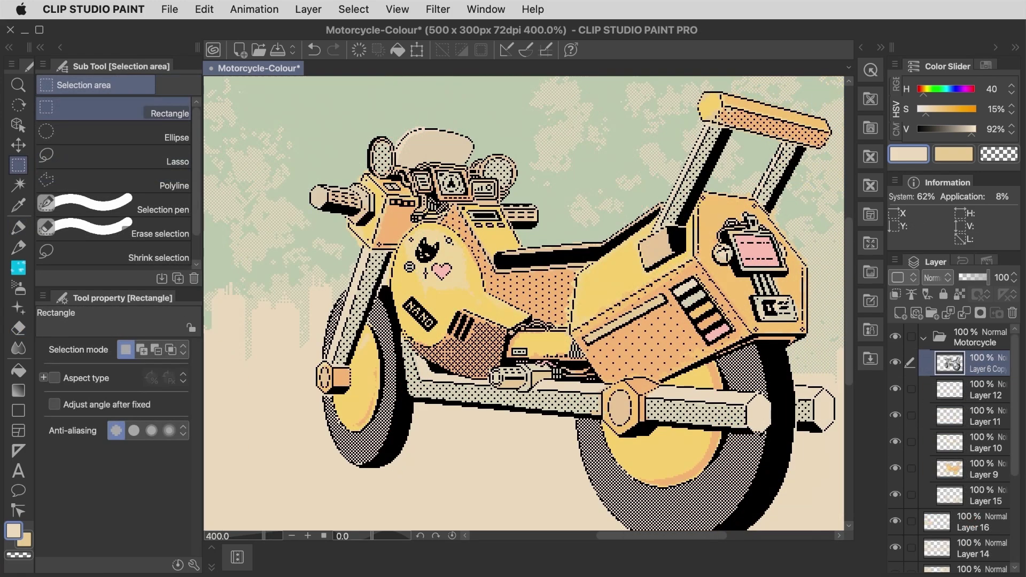
Sample the pink of the side-panel stripes and darken it to hue 0, saturation 40%, value 25%
{"action": "key", "text": "i"}
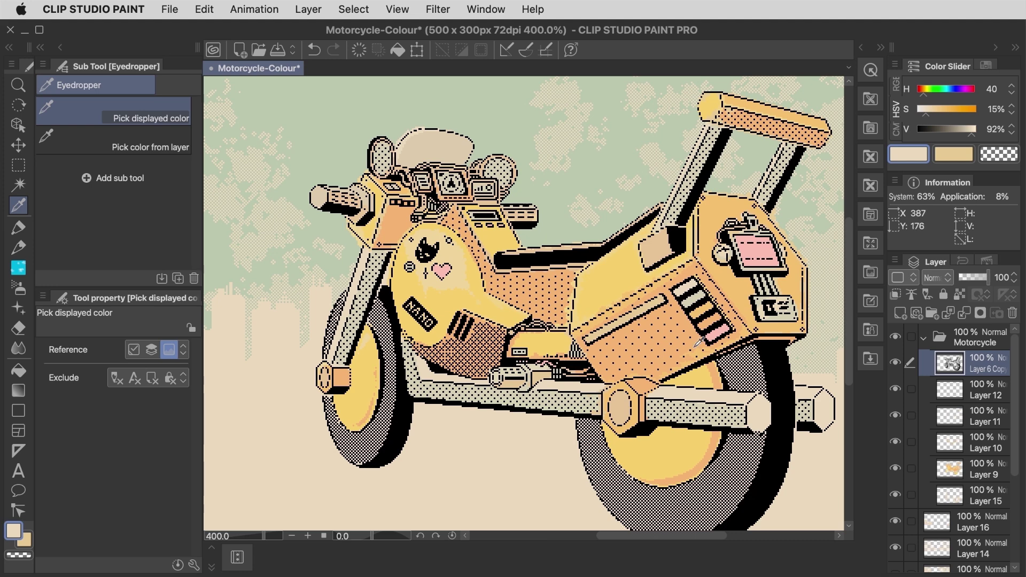
{"action": "left_click", "coordinate": [684, 324]}
{"action": "left_click_drag", "start_coordinate": [922, 96], "coordinate": [912, 95]}
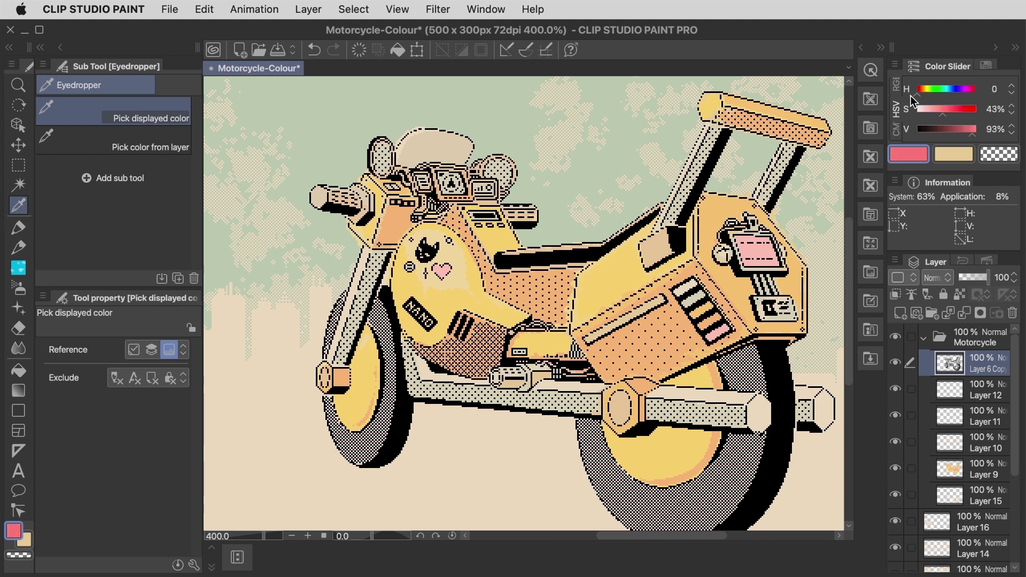
{"action": "left_click", "coordinate": [1010, 113]}
{"action": "left_click", "coordinate": [1011, 112]}
{"action": "left_click", "coordinate": [1011, 113]}
{"action": "left_click_drag", "start_coordinate": [975, 131], "coordinate": [932, 131]}
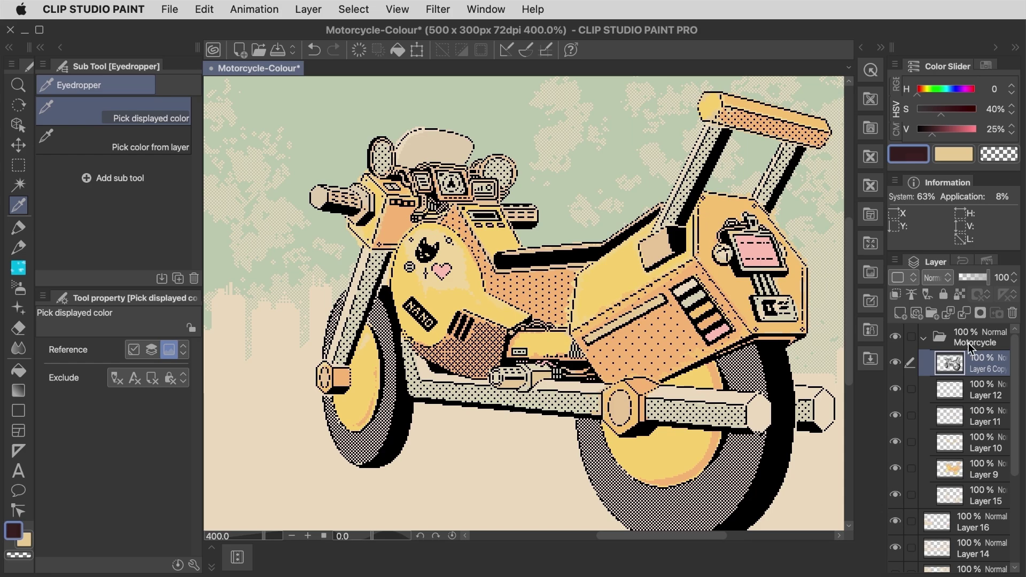
Recolor the motorcycle linework on the Layer 6 copy with the dark maroon, filling only its existing pixels
{"action": "left_click", "coordinate": [950, 364], "text": "super"}
{"action": "key", "text": "alt+BackSpace"}
{"action": "key", "text": "super+d"}
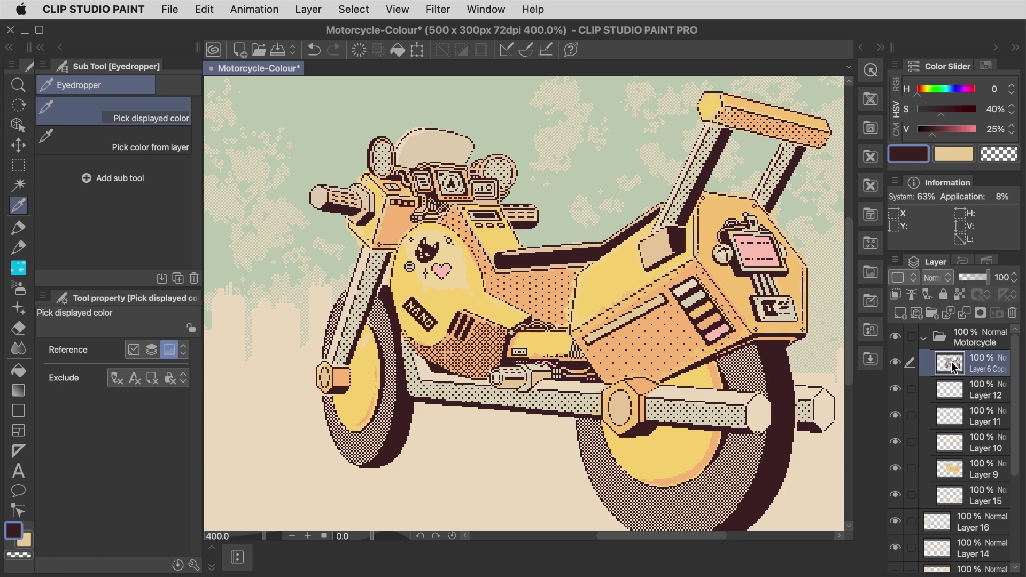
Create a new layer above the linework with a layer mask made from the linework's pixels
{"action": "left_click", "coordinate": [950, 363], "text": "super"}
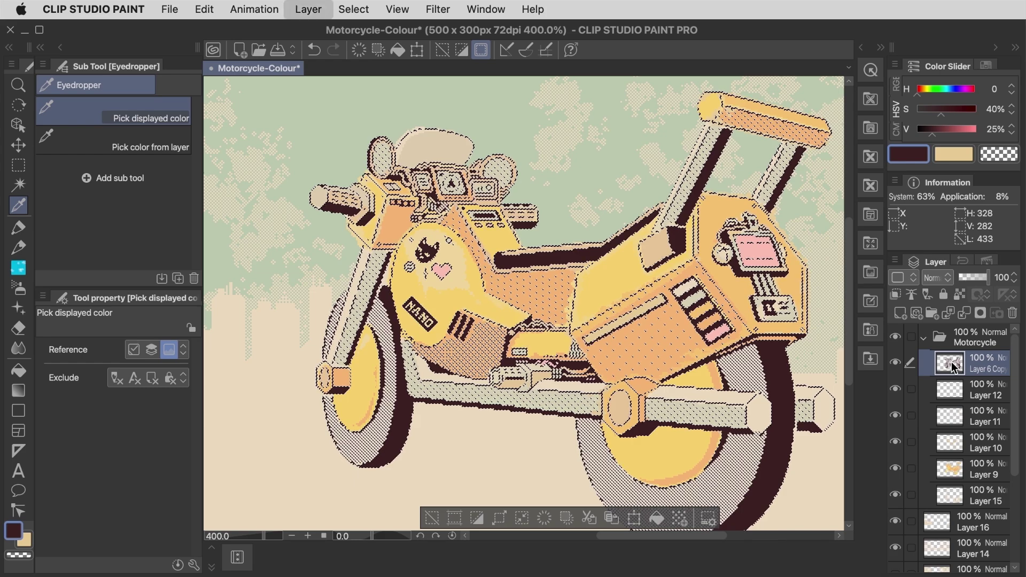
{"action": "key", "text": "super+shift+n"}
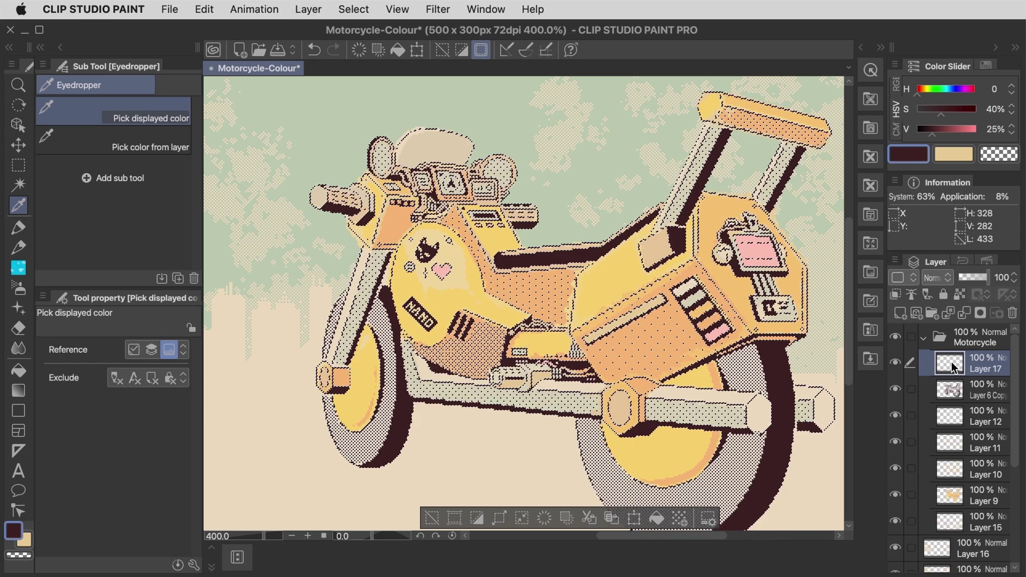
{"action": "left_click", "coordinate": [982, 316]}
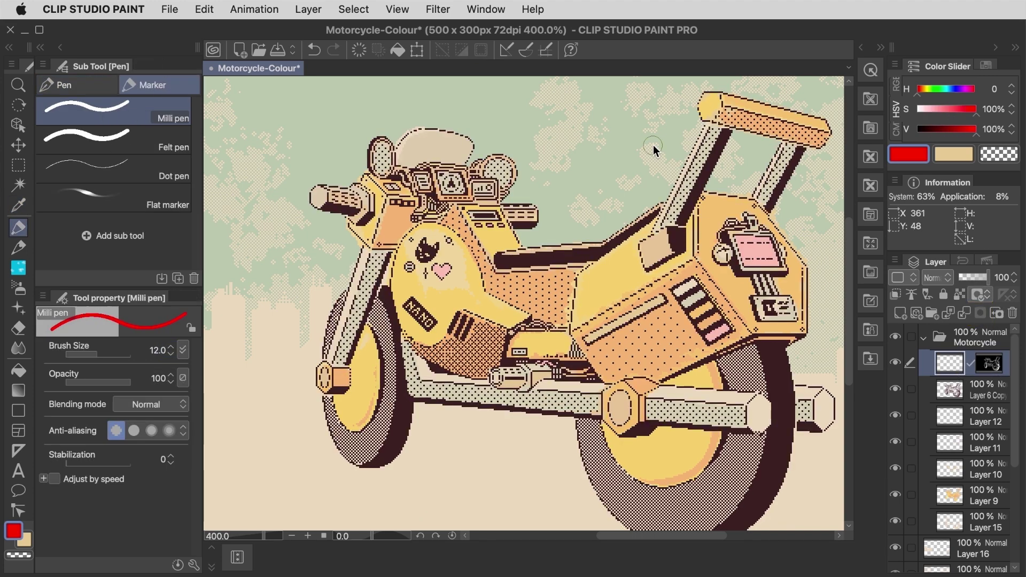
Try broad red strokes over the masked motorcycle linework with the Milli pen at size 25, and undo them
{"action": "key", "text": "bracketright"}
{"action": "key", "text": "bracketright"}
{"action": "key", "text": "bracketright"}
{"action": "key", "text": "bracketright"}
{"action": "mouse_move", "coordinate": [465, 147]}
{"action": "left_mouse_down"}
{"action": "mouse_move", "coordinate": [334, 223]}
{"action": "mouse_move", "coordinate": [367, 341]}
{"action": "mouse_move", "coordinate": [596, 207]}
{"action": "mouse_move", "coordinate": [673, 185]}
{"action": "left_mouse_up"}
{"action": "mouse_move", "coordinate": [606, 365]}
{"action": "left_mouse_down"}
{"action": "mouse_move", "coordinate": [553, 371]}
{"action": "mouse_move", "coordinate": [672, 291]}
{"action": "mouse_move", "coordinate": [748, 339]}
{"action": "mouse_move", "coordinate": [697, 222]}
{"action": "mouse_move", "coordinate": [726, 150]}
{"action": "left_mouse_up"}
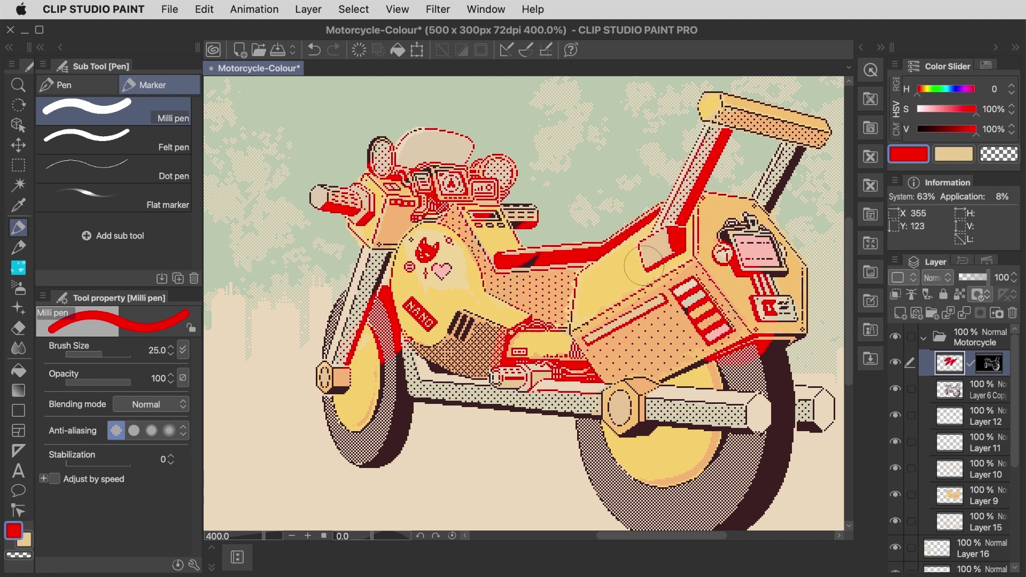
{"action": "key", "text": "super+z"}
{"action": "key", "text": "super+z"}
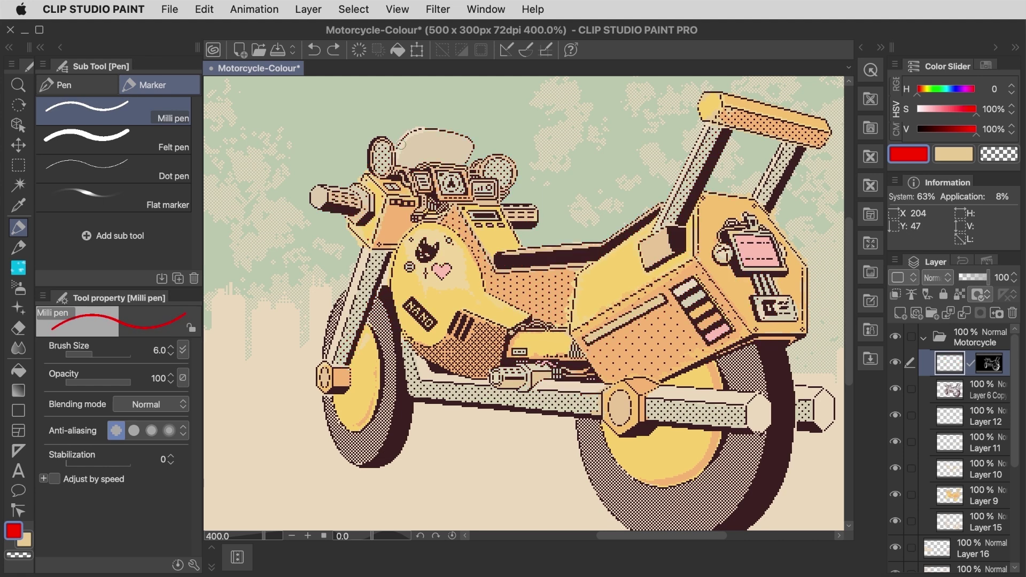
Paint red accents along the windshield, mirror, handlebar, fork, seat and frame lines with a size 6 Milli pen, and lower the layer's opacity
{"action": "mouse_move", "coordinate": [402, 144]}
{"action": "left_mouse_down"}
{"action": "mouse_move", "coordinate": [471, 132]}
{"action": "mouse_move", "coordinate": [381, 137]}
{"action": "mouse_move", "coordinate": [366, 153]}
{"action": "left_mouse_up"}
{"action": "mouse_move", "coordinate": [348, 190]}
{"action": "left_mouse_down"}
{"action": "mouse_move", "coordinate": [310, 203]}
{"action": "mouse_move", "coordinate": [379, 182]}
{"action": "left_mouse_up"}
{"action": "left_click_drag", "start_coordinate": [361, 248], "coordinate": [318, 386]}
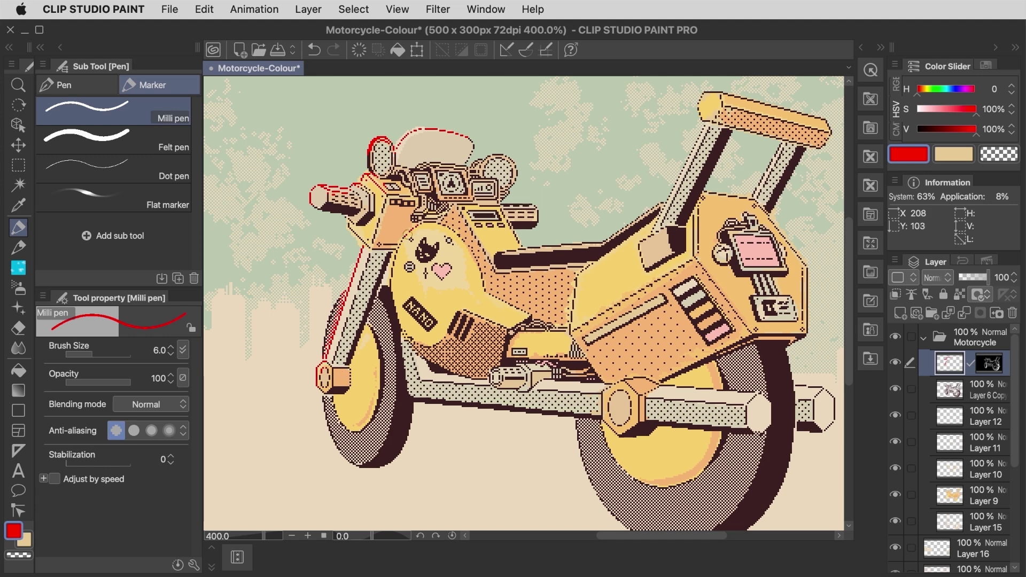
{"action": "left_click_drag", "start_coordinate": [458, 207], "coordinate": [497, 272]}
{"action": "mouse_move", "coordinate": [500, 252]}
{"action": "left_mouse_down"}
{"action": "mouse_move", "coordinate": [597, 239]}
{"action": "mouse_move", "coordinate": [662, 198]}
{"action": "mouse_move", "coordinate": [704, 127]}
{"action": "left_mouse_up"}
{"action": "mouse_move", "coordinate": [466, 166]}
{"action": "left_mouse_down"}
{"action": "mouse_move", "coordinate": [425, 167]}
{"action": "mouse_move", "coordinate": [427, 193]}
{"action": "left_mouse_up"}
{"action": "left_click_drag", "start_coordinate": [416, 185], "coordinate": [445, 202]}
{"action": "left_click_drag", "start_coordinate": [425, 379], "coordinate": [754, 395]}
{"action": "left_click_drag", "start_coordinate": [987, 277], "coordinate": [973, 279]}
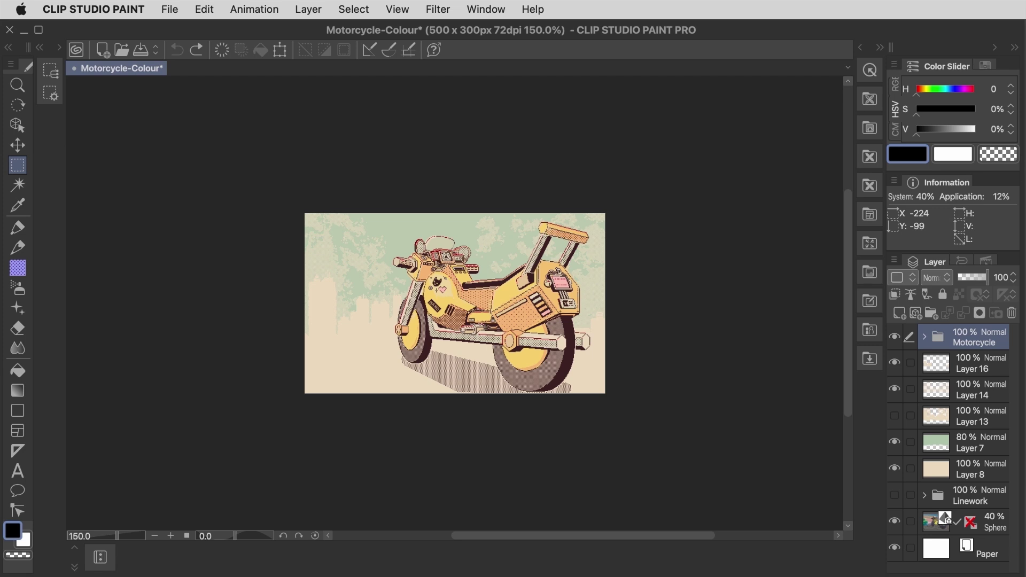
Scale the image resolution by 2 to 1000 x 600 px with Hard edges (nearest neighbor) interpolation
{"action": "left_click", "coordinate": [202, 11]}
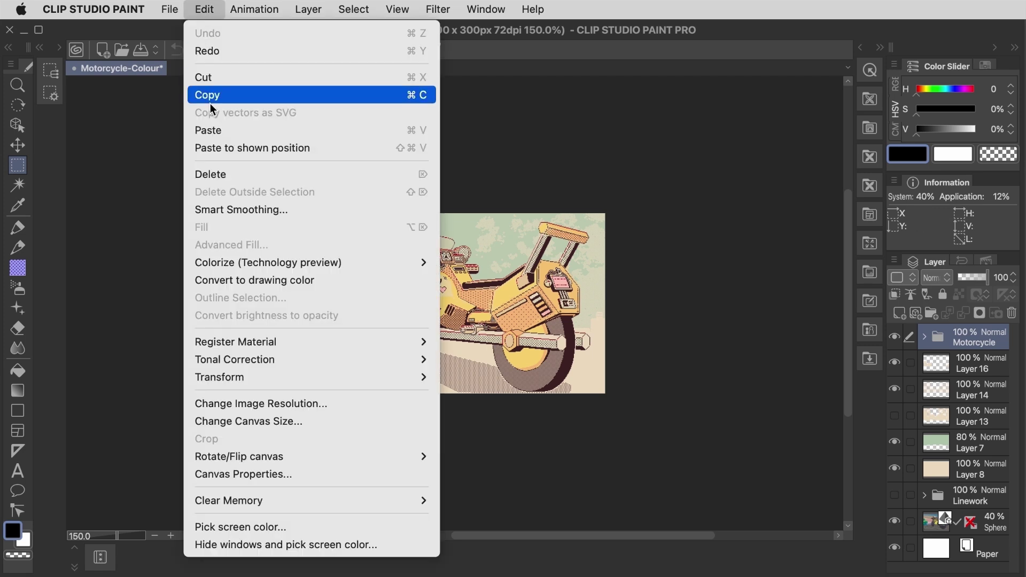
{"action": "left_click", "coordinate": [335, 402]}
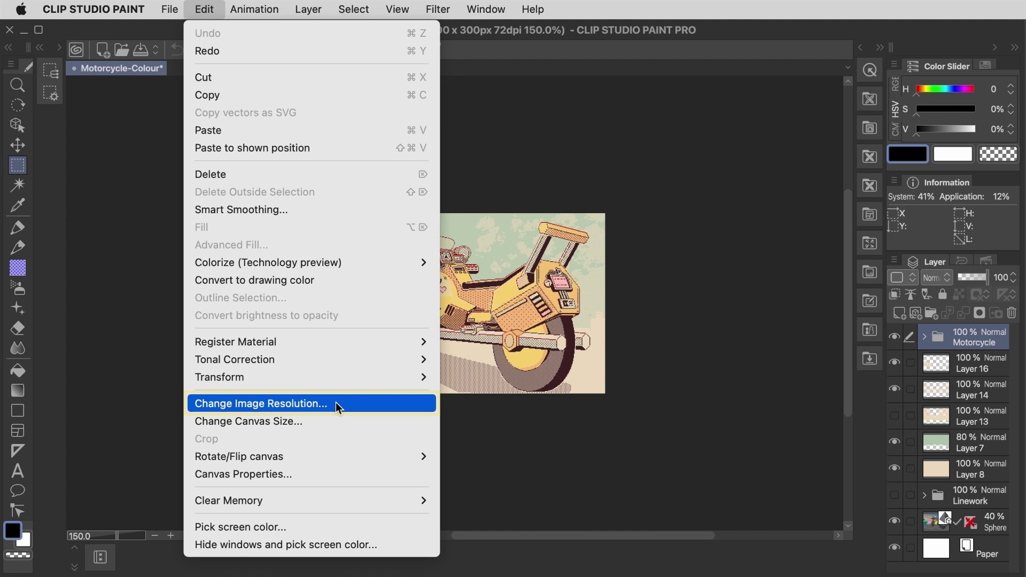
{"action": "left_click_drag", "start_coordinate": [474, 314], "coordinate": [449, 318]}
{"action": "type", "text": "2"}
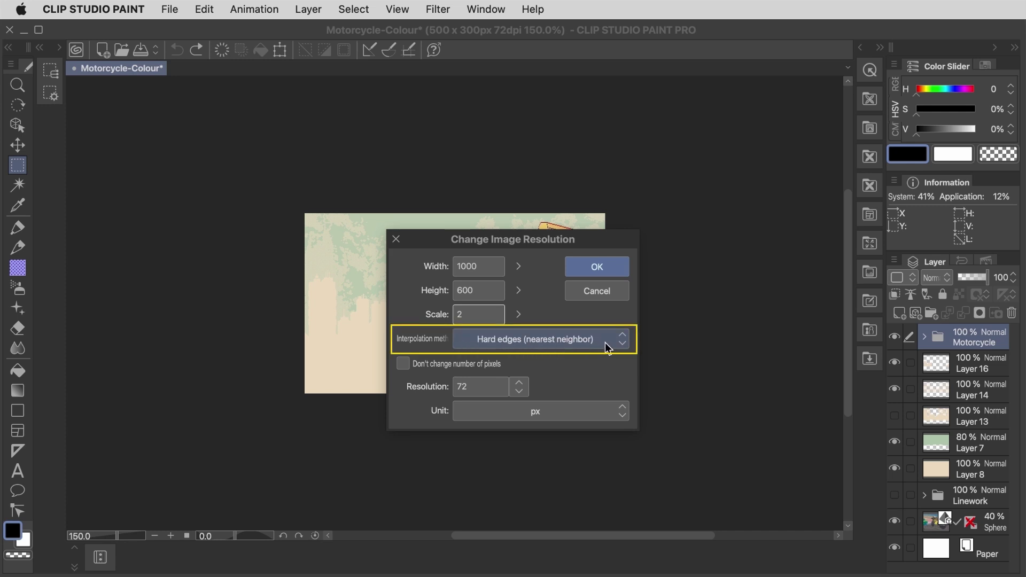
{"action": "left_click", "coordinate": [617, 270]}
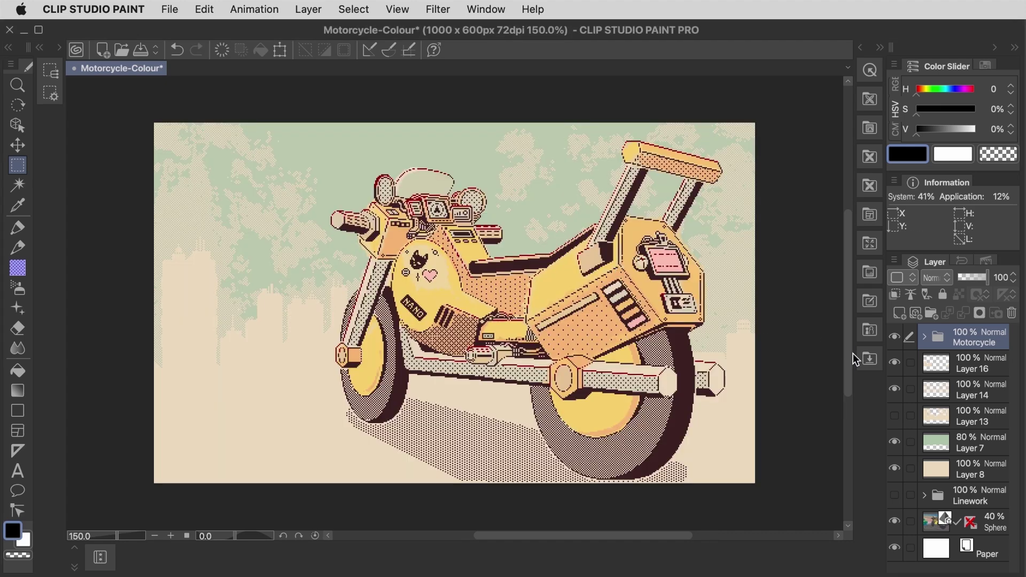
Place the Paper03 texture from the downloaded materials on the canvas and enlarge it to cover the whole image
{"action": "left_click", "coordinate": [868, 360]}
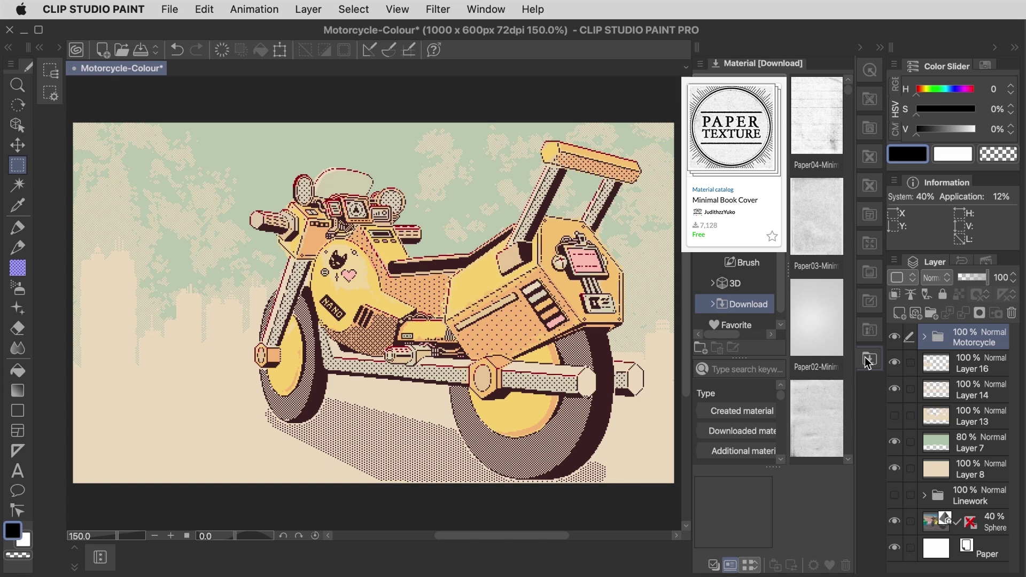
{"action": "left_click_drag", "start_coordinate": [817, 219], "coordinate": [372, 265]}
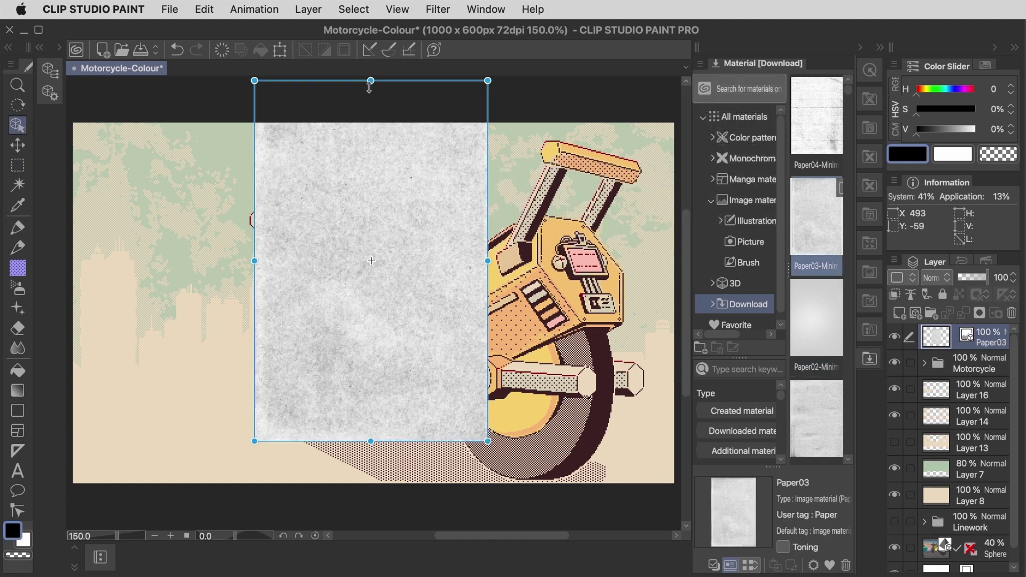
{"action": "left_click_drag", "start_coordinate": [337, 198], "coordinate": [280, 203]}
{"action": "left_click_drag", "start_coordinate": [286, 121], "coordinate": [82, 325]}
{"action": "left_click_drag", "start_coordinate": [466, 443], "coordinate": [675, 573]}
{"action": "left_click_drag", "start_coordinate": [104, 208], "coordinate": [68, 183]}
{"action": "left_click_drag", "start_coordinate": [217, 336], "coordinate": [218, 256]}
{"action": "key", "text": "m"}
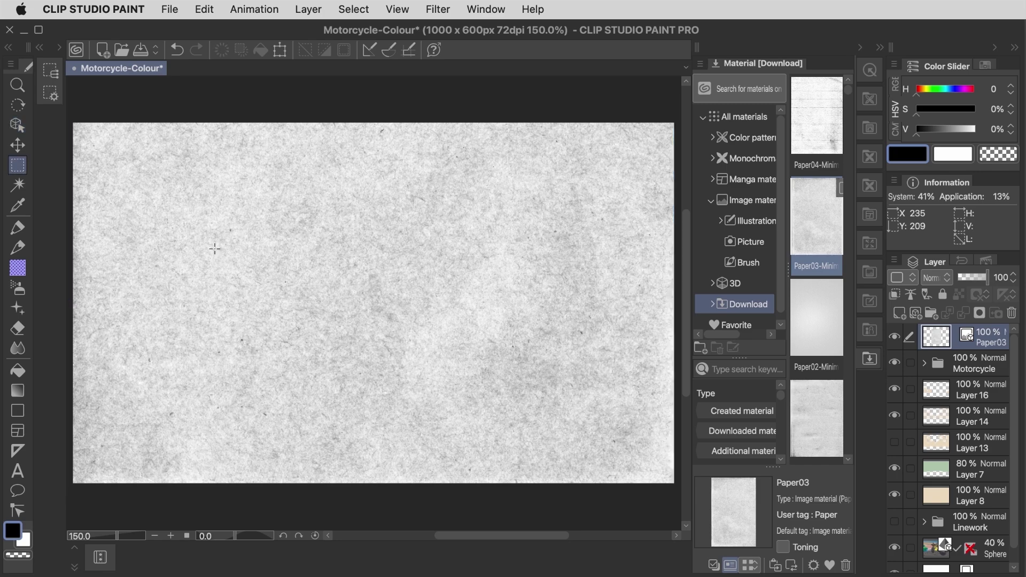
Try different blending modes on the Paper03 texture layer, including Linear burn and Pin light
{"action": "left_click", "coordinate": [858, 48]}
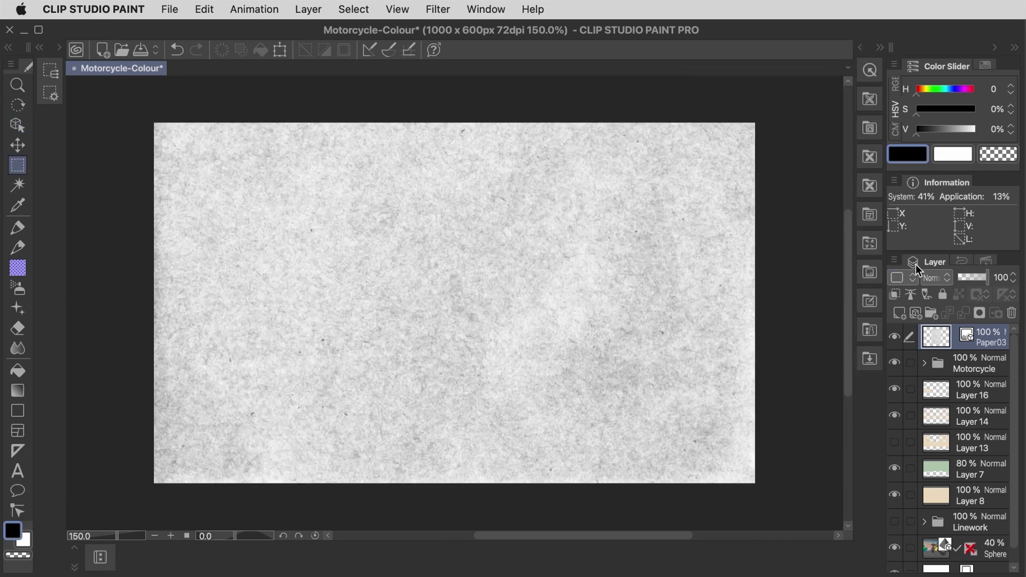
{"action": "left_click", "coordinate": [947, 277]}
{"action": "left_click", "coordinate": [946, 323]}
{"action": "left_click", "coordinate": [941, 275]}
{"action": "left_click", "coordinate": [941, 309]}
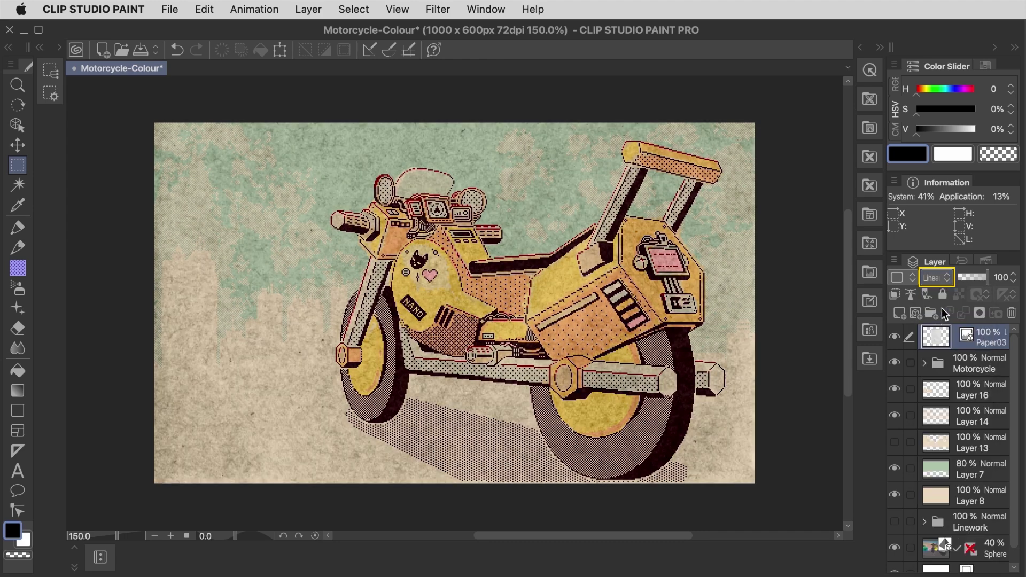
{"action": "left_click", "coordinate": [936, 277]}
{"action": "left_click", "coordinate": [945, 423]}
{"action": "left_click", "coordinate": [936, 278]}
{"action": "left_click", "coordinate": [942, 488]}
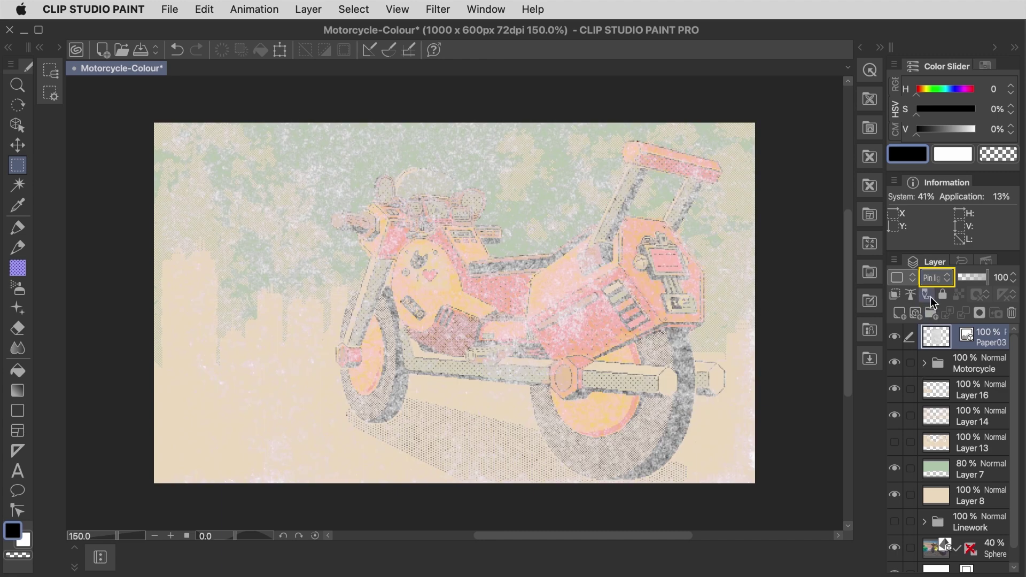
Set the Paper03 layer's blending mode to Linear burn and lower its opacity to 50%
{"action": "left_click", "coordinate": [936, 277]}
{"action": "scroll", "coordinate": [948, 328], "scroll_direction": "up", "scroll_amount": 3}
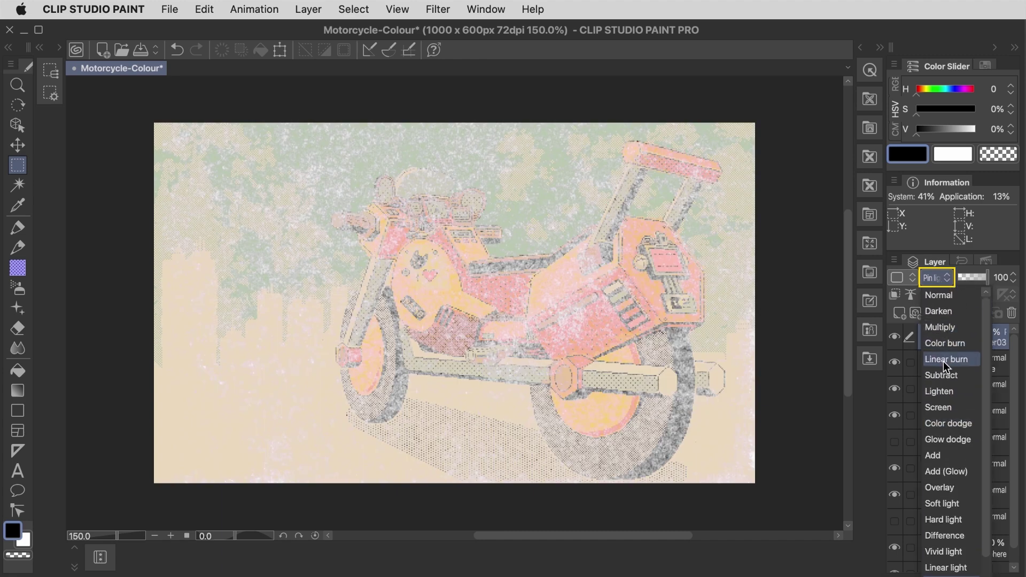
{"action": "left_click", "coordinate": [967, 357]}
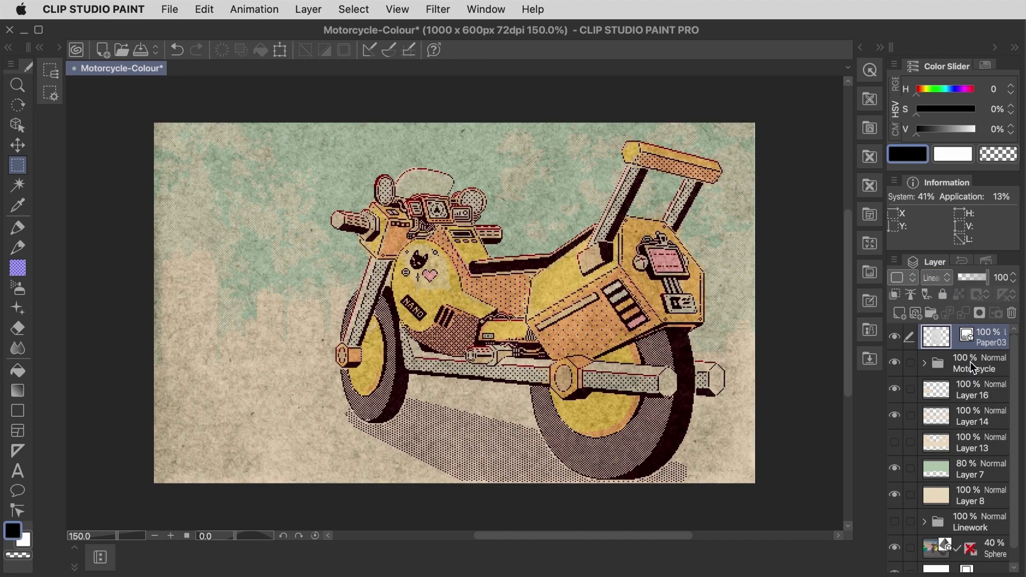
{"action": "left_click_drag", "start_coordinate": [988, 277], "coordinate": [972, 283]}
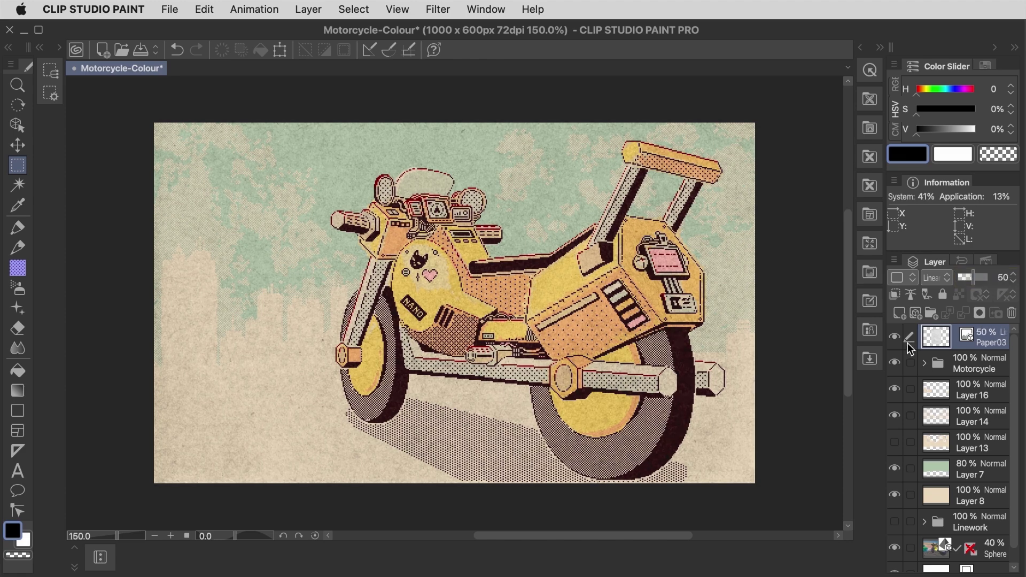
Place the Paper01 texture from the downloaded materials, rotate it 90° counterclockwise and enlarge it to cover the whole canvas
{"action": "left_click", "coordinate": [869, 336]}
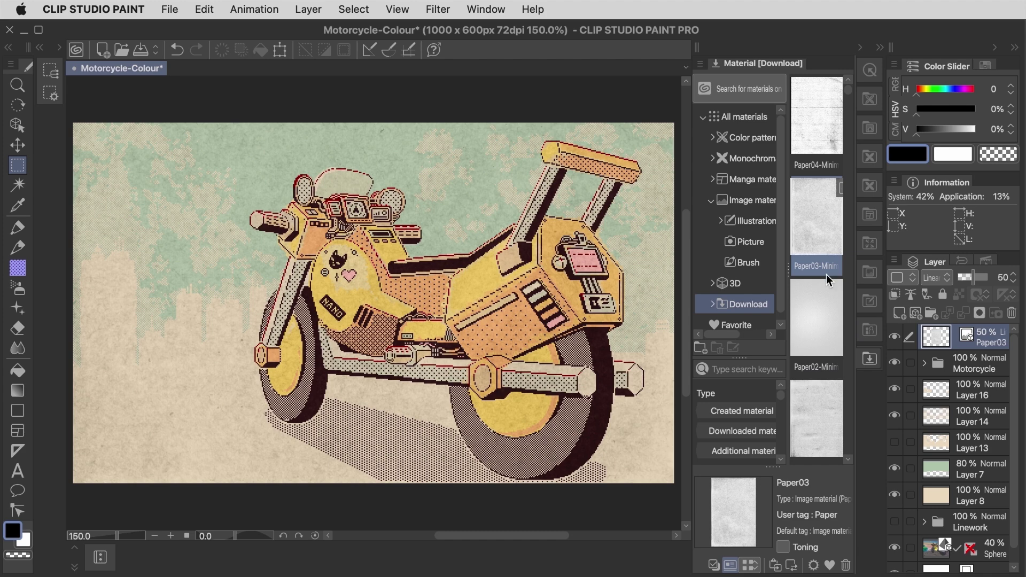
{"action": "left_click_drag", "start_coordinate": [825, 422], "coordinate": [380, 322]}
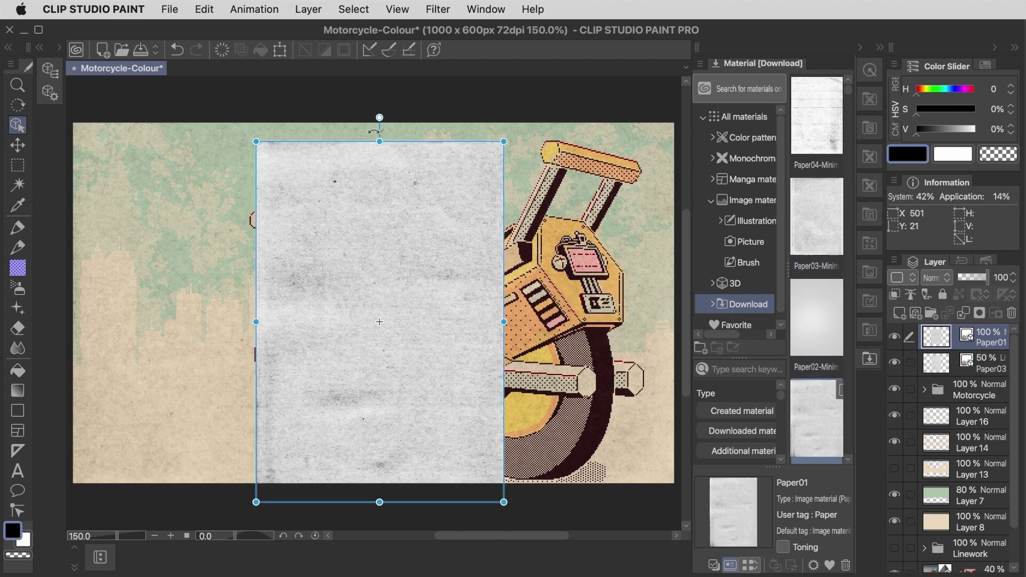
{"action": "left_click_drag", "start_coordinate": [377, 116], "coordinate": [135, 306]}
{"action": "left_click_drag", "start_coordinate": [199, 197], "coordinate": [64, 104]}
{"action": "left_click_drag", "start_coordinate": [559, 446], "coordinate": [682, 528]}
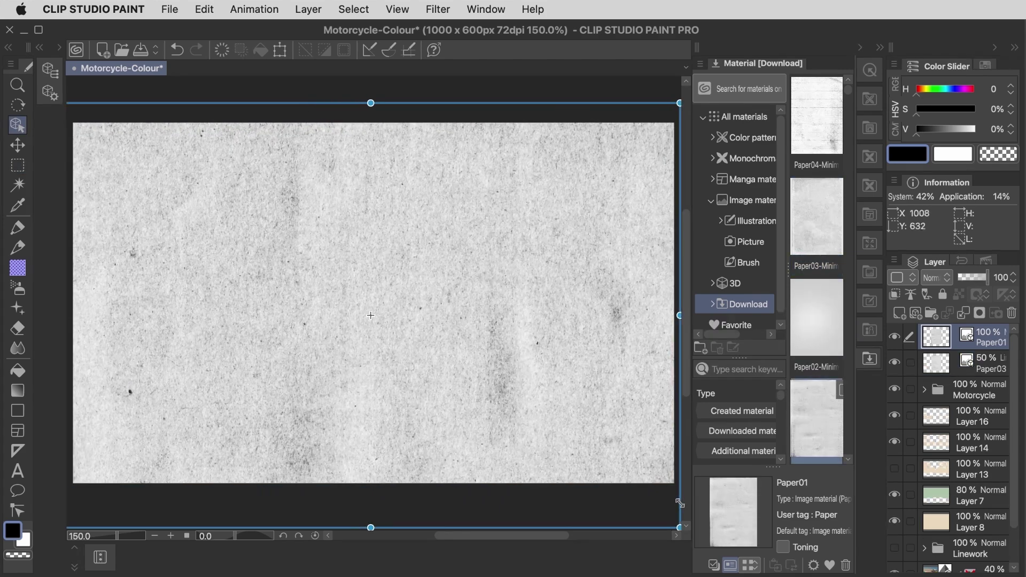
Set the Paper01 layer's blending mode to Pin light and hide the texture with a fully cleared layer mask
{"action": "left_click", "coordinate": [935, 278]}
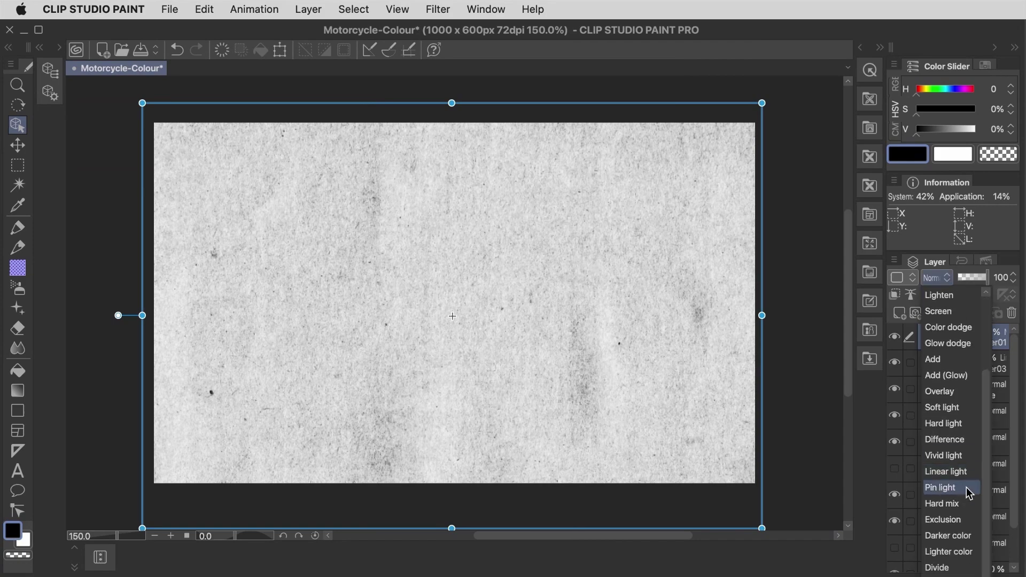
{"action": "left_click", "coordinate": [940, 489]}
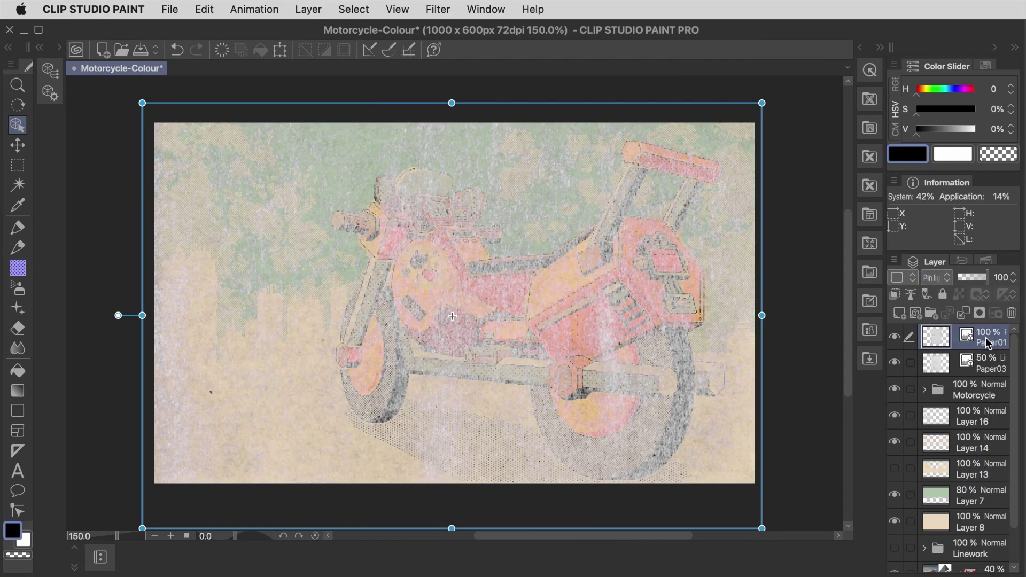
{"action": "key", "text": "m"}
{"action": "left_click", "coordinate": [978, 312]}
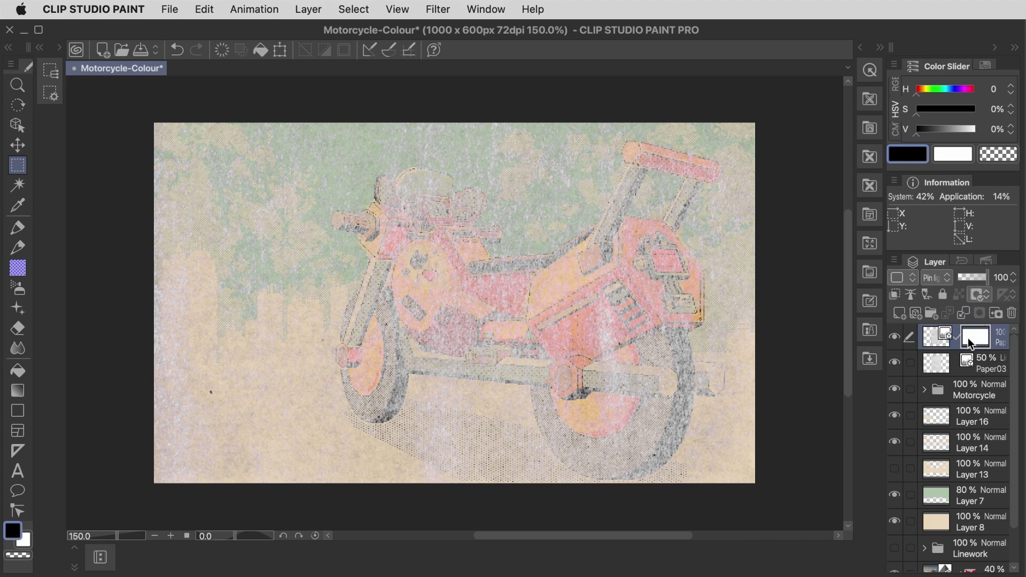
{"action": "key", "text": "Delete"}
Paint white patches on the Paper01 mask with the 水彩わた雲(ふわふわ) brush at size 300, and lower the layer's opacity to 25%
{"action": "key", "text": "b"}
{"action": "left_click", "coordinate": [59, 47]}
{"action": "left_click", "coordinate": [128, 171]}
{"action": "key", "text": "]"}
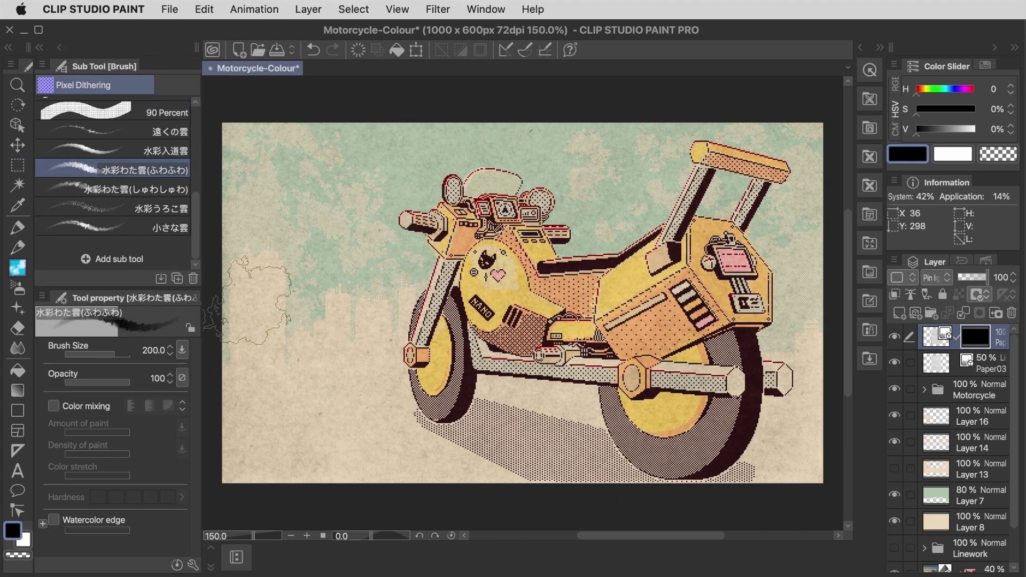
{"action": "key", "text": "]"}
{"action": "key", "text": "]"}
{"action": "key", "text": "x"}
{"action": "mouse_move", "coordinate": [243, 301]}
{"action": "left_mouse_down"}
{"action": "mouse_move", "coordinate": [267, 409]}
{"action": "mouse_move", "coordinate": [274, 168]}
{"action": "mouse_move", "coordinate": [427, 337]}
{"action": "mouse_move", "coordinate": [695, 257]}
{"action": "mouse_move", "coordinate": [748, 374]}
{"action": "mouse_move", "coordinate": [710, 470]}
{"action": "mouse_move", "coordinate": [615, 464]}
{"action": "left_mouse_up"}
{"action": "left_click_drag", "start_coordinate": [732, 136], "coordinate": [460, 139]}
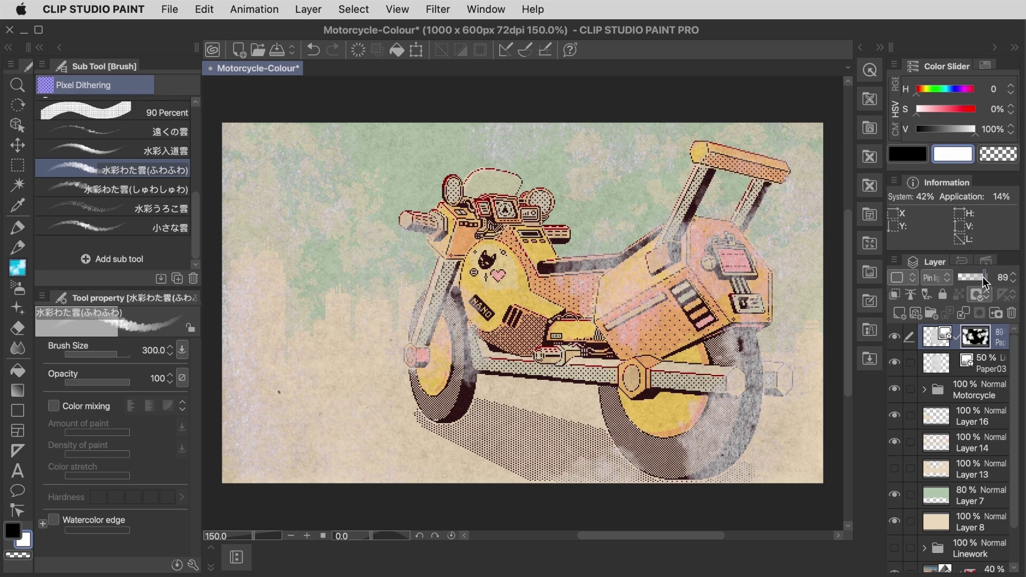
{"action": "left_click_drag", "start_coordinate": [987, 282], "coordinate": [966, 281]}
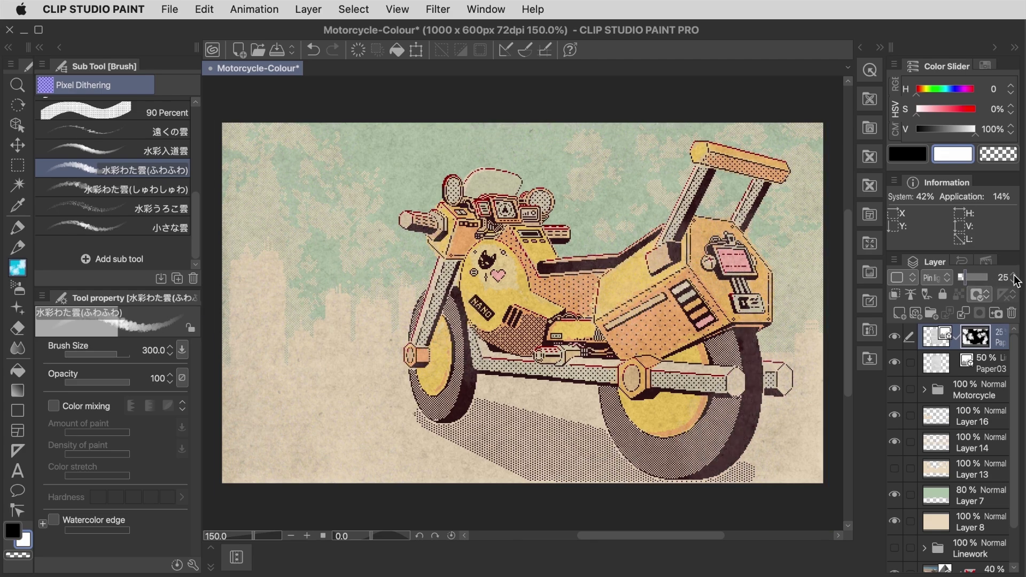